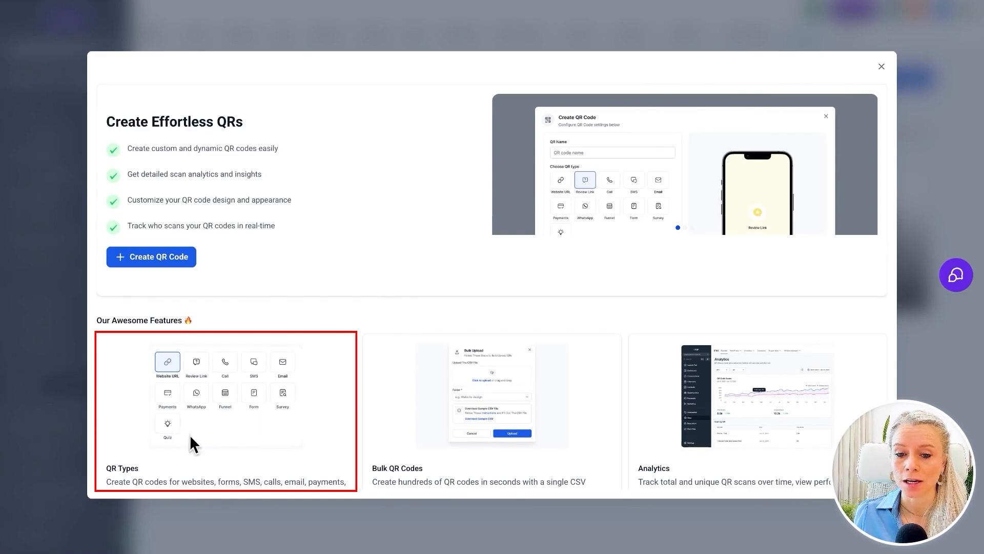
Review the QR features overview and open the QR code analytics
scroll(464, 418, "down", 1)
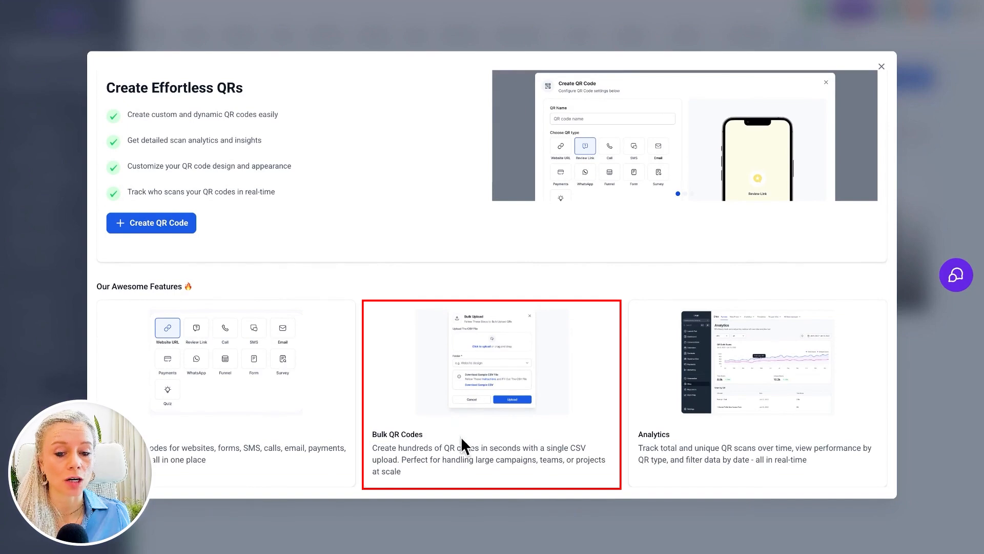
scroll(461, 434, "up", 1)
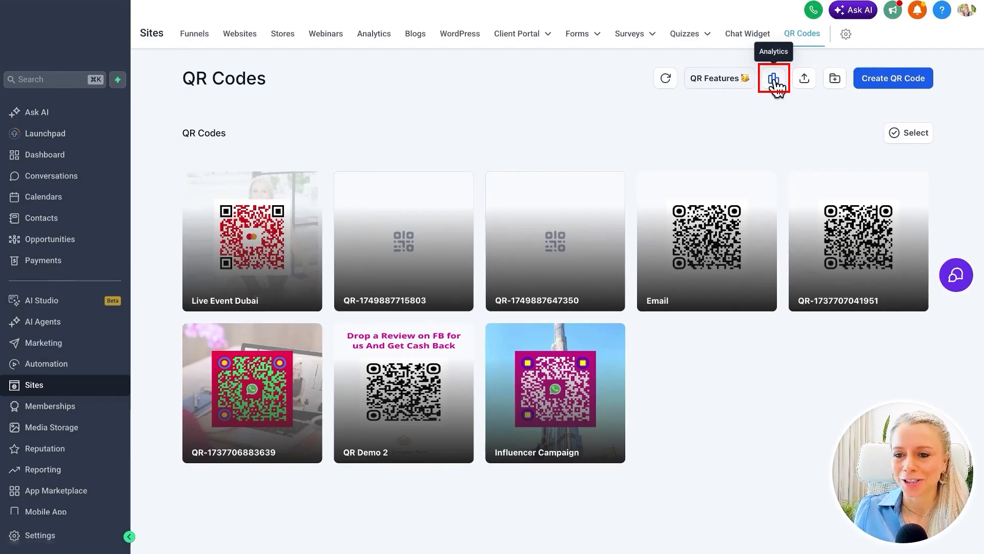
left_click(774, 79)
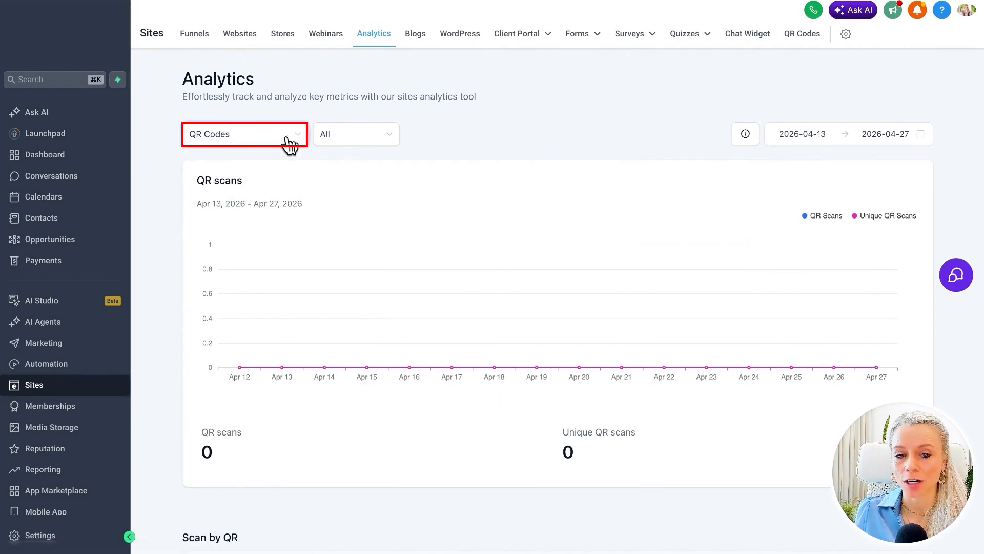
Browse the QR codes available as an analytics filter and pick a single QR code
left_click(340, 138)
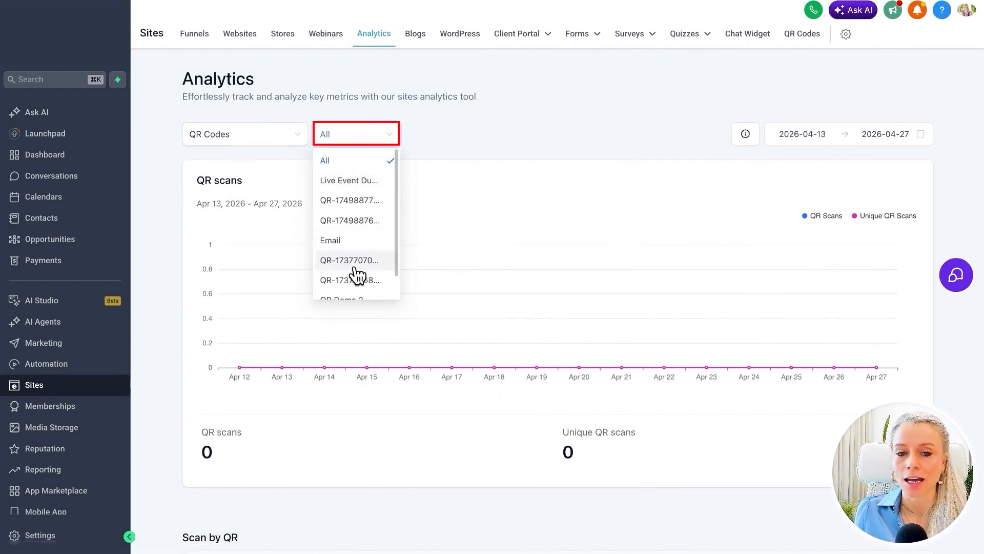
scroll(359, 270, "down", 2)
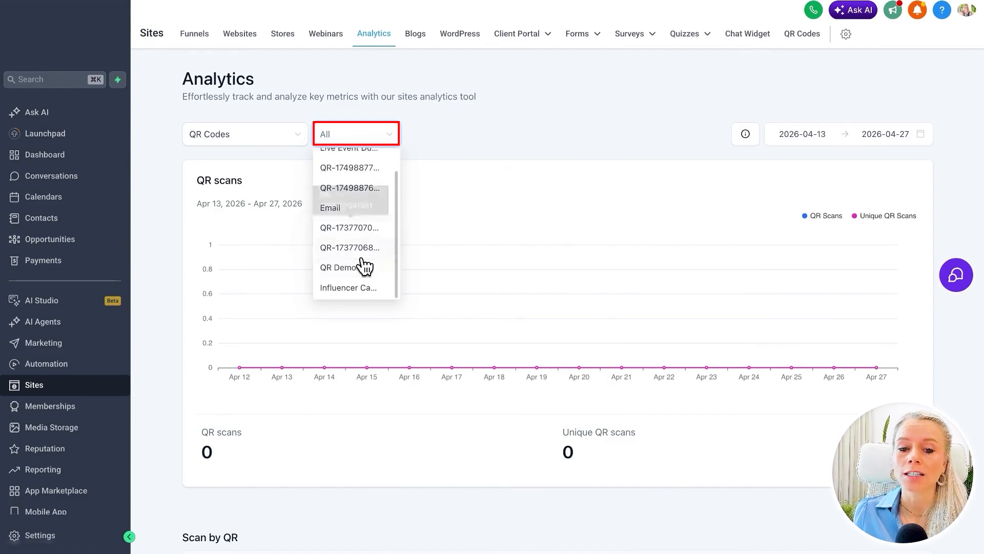
scroll(361, 272, "up", 1)
left_click(353, 201)
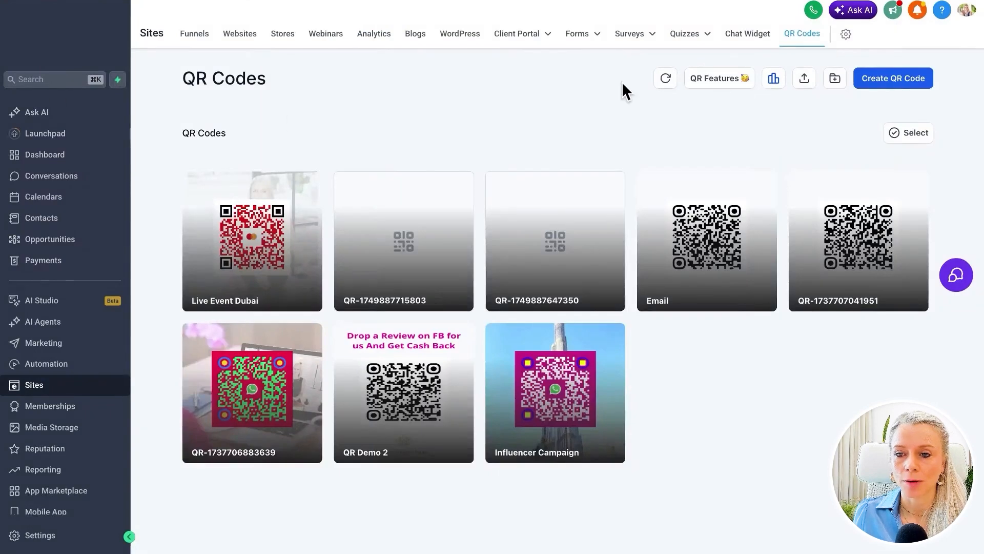
Inspect the bulk QR code creation options, including the destination folder, and close the dialog without uploading a CSV
left_click(804, 82)
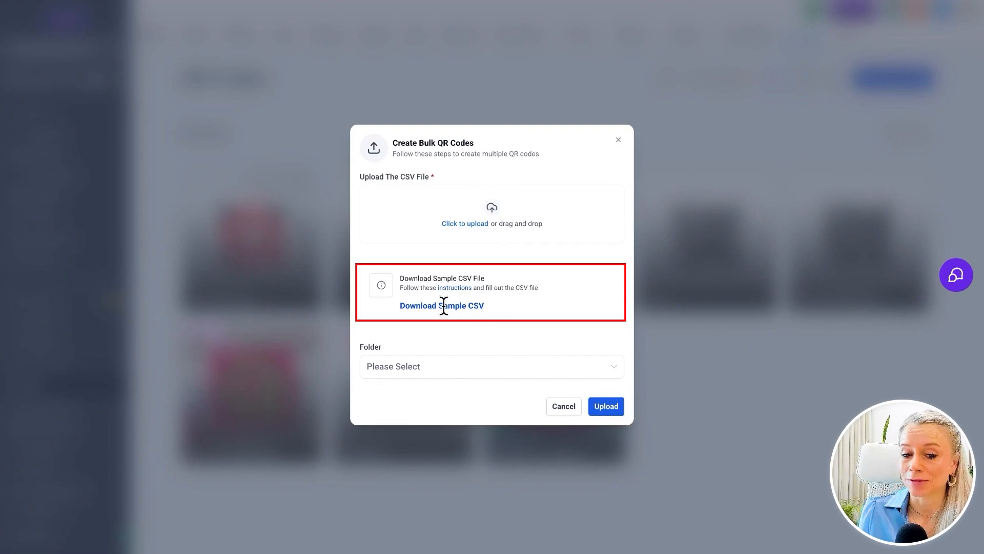
left_click(454, 367)
left_click(594, 373)
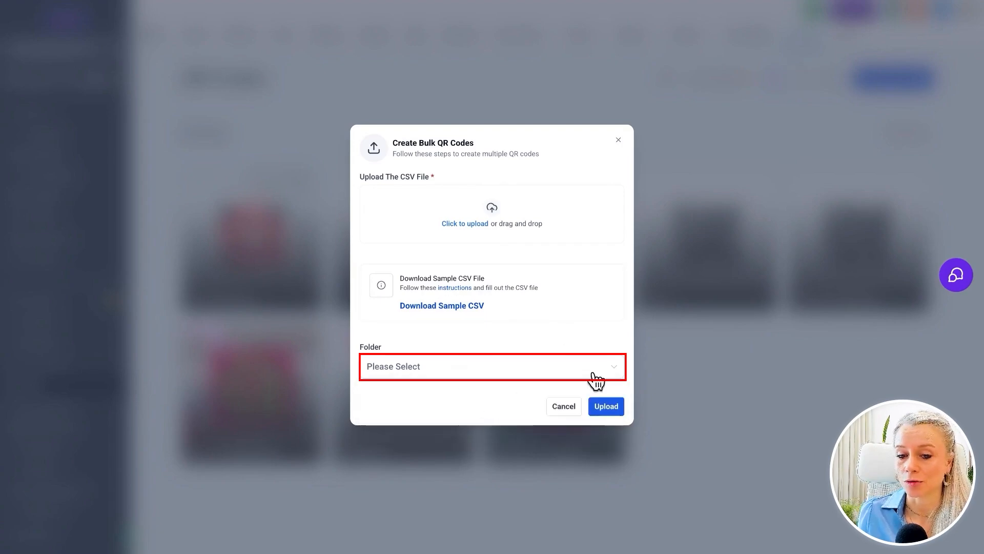
left_click(564, 406)
Create a QR code folder named "Demo Folder"
left_click(833, 79)
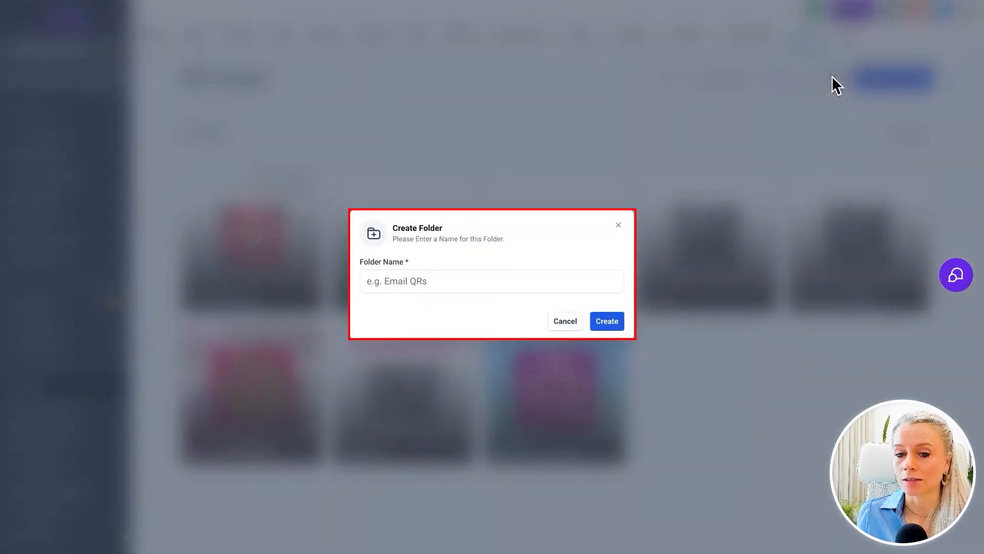
type("Demo F")
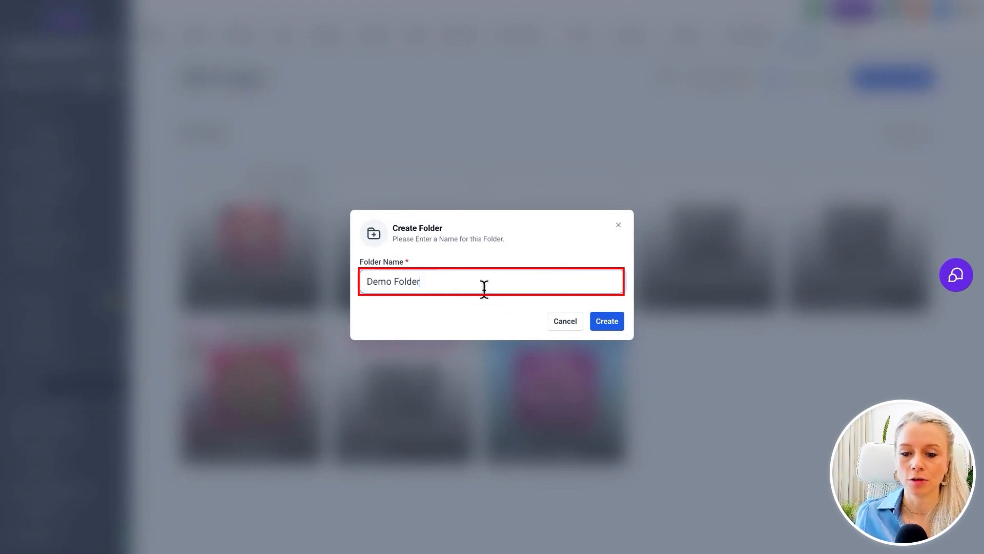
type("older")
left_click(608, 321)
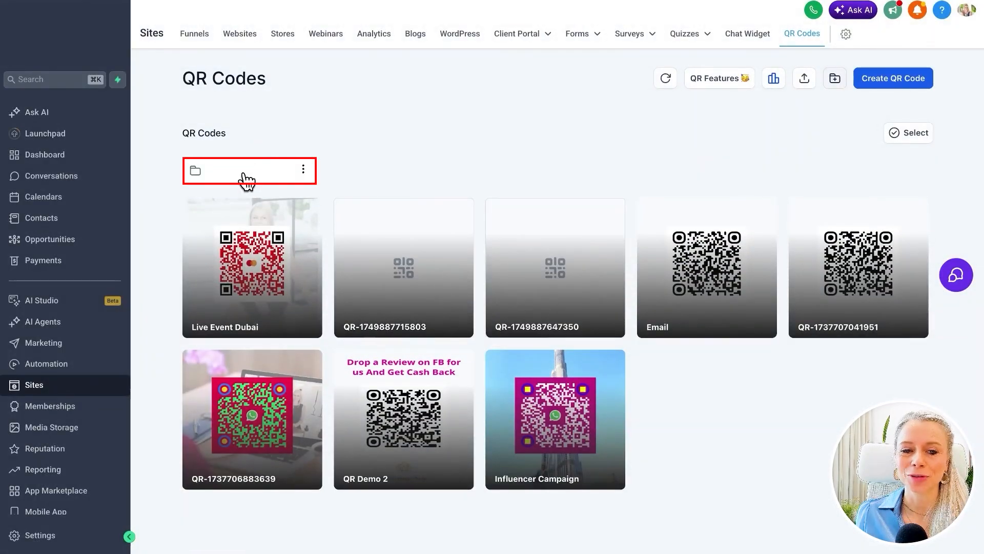
Try multi-selection by marking four QR codes and extending the selection to all, ending with the selection cleared
left_click(902, 139)
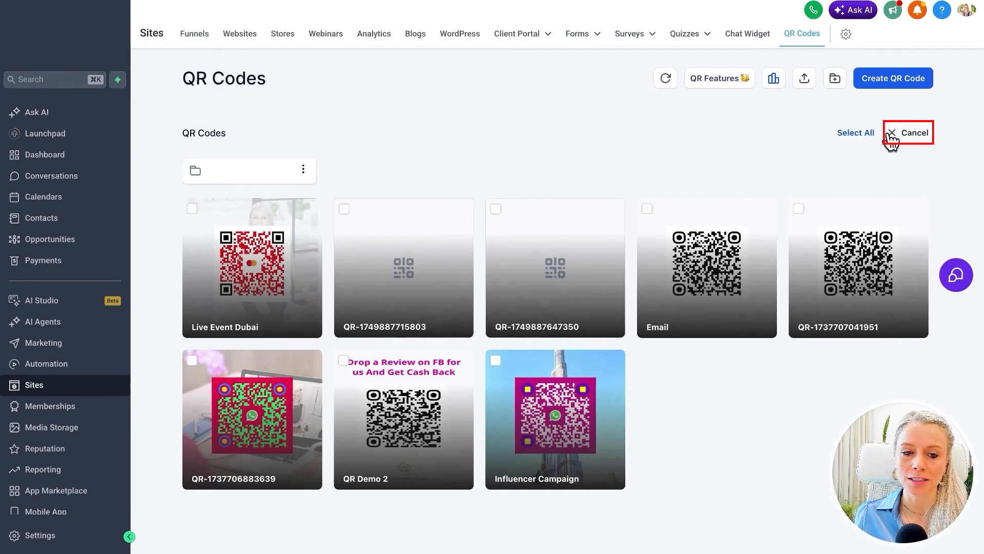
left_click(192, 209)
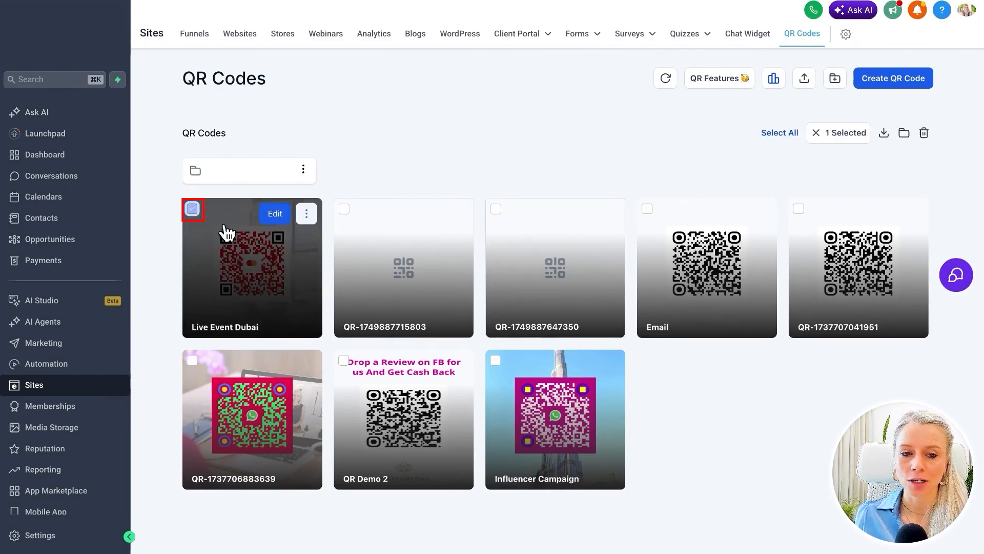
left_click(344, 209)
left_click(495, 208)
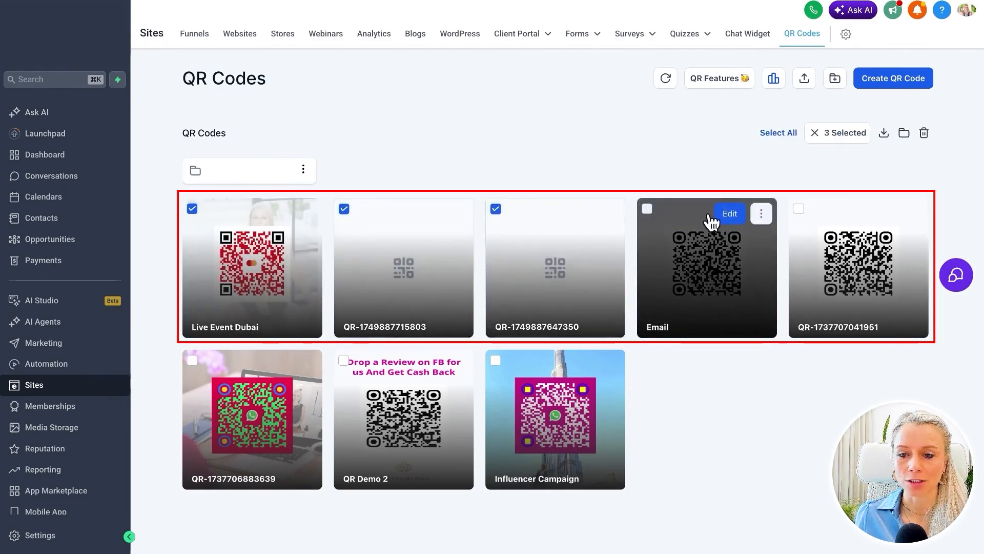
left_click(799, 209)
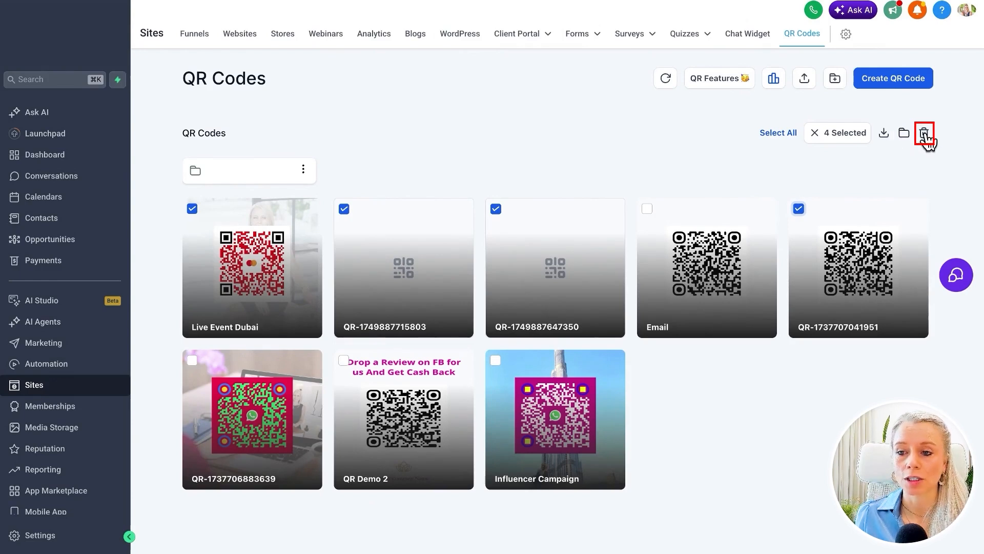
left_click(779, 134)
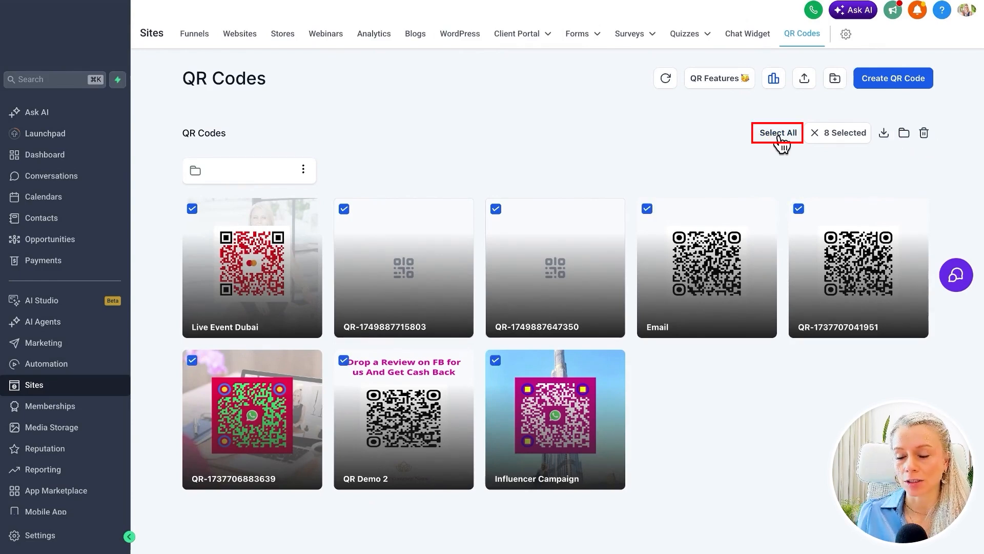
left_click(814, 133)
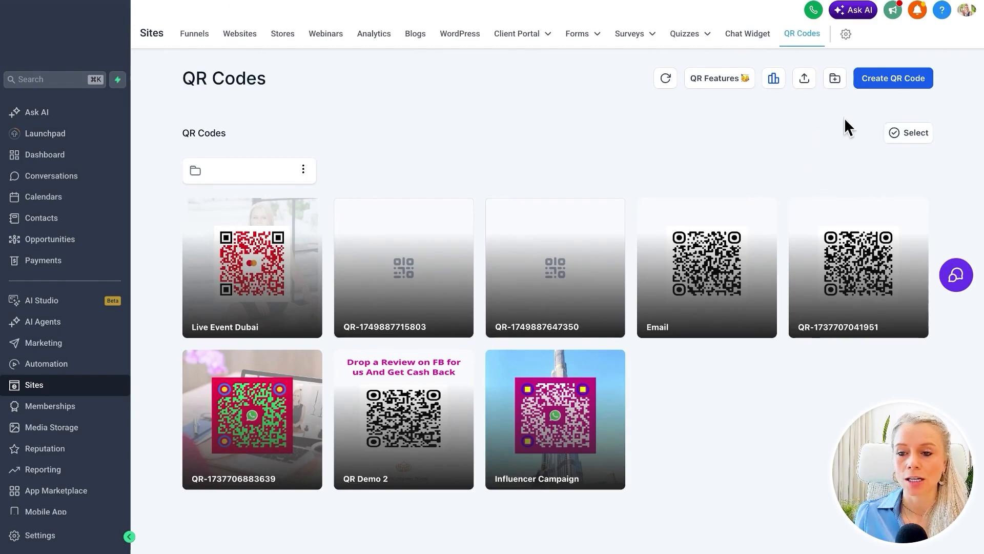
Start a Website QR code named after its owner's website, enter the website URL, and proceed to the color and shape settings
left_click(892, 84)
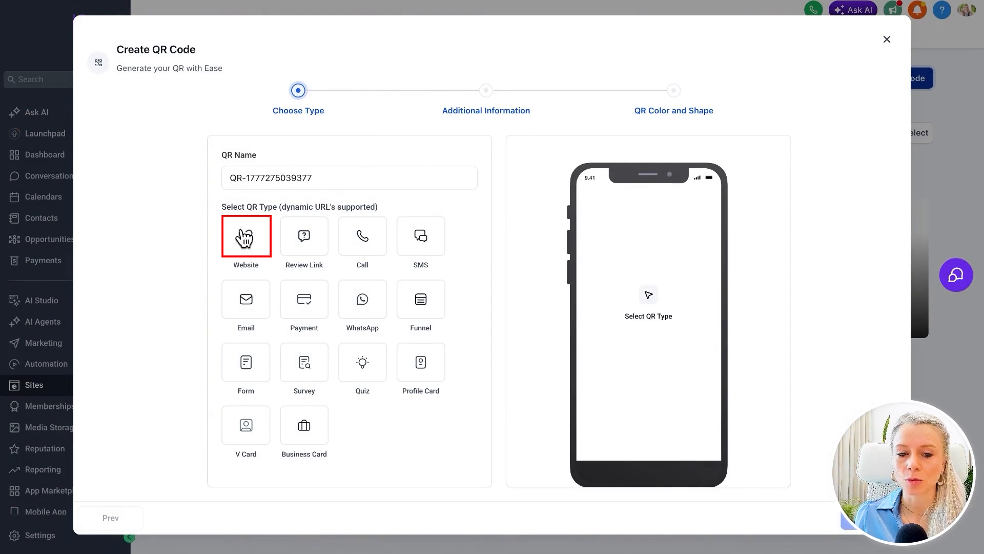
type("Tina's Website")
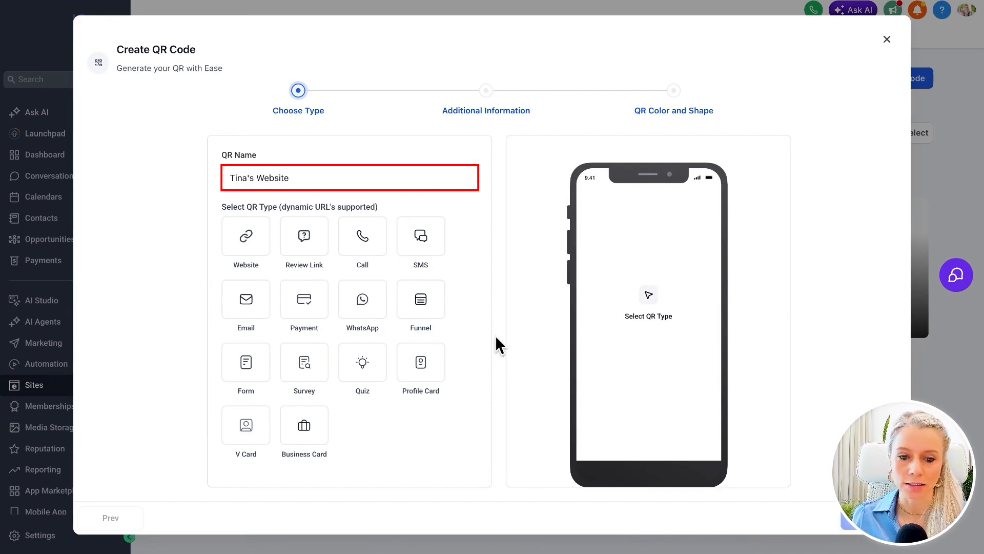
left_click(246, 239)
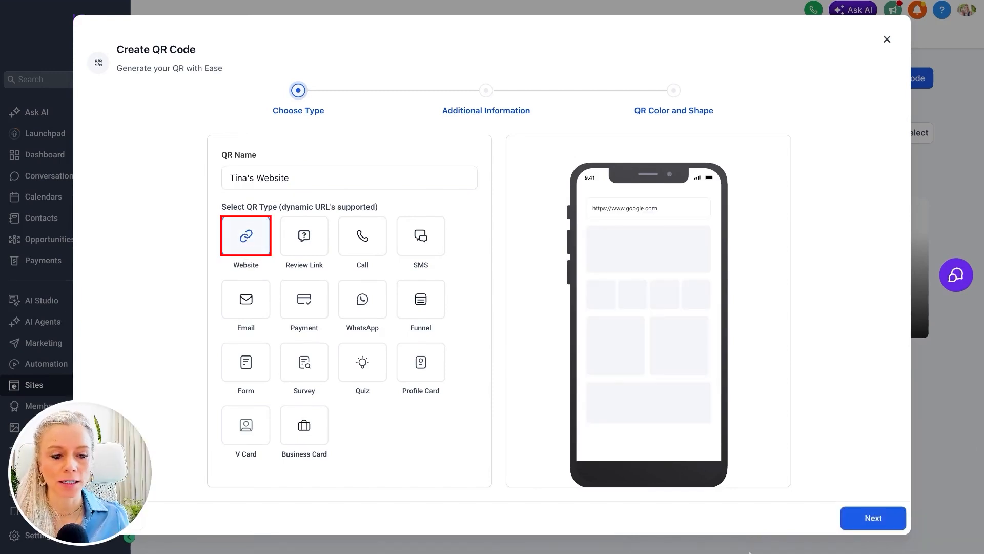
left_click(867, 522)
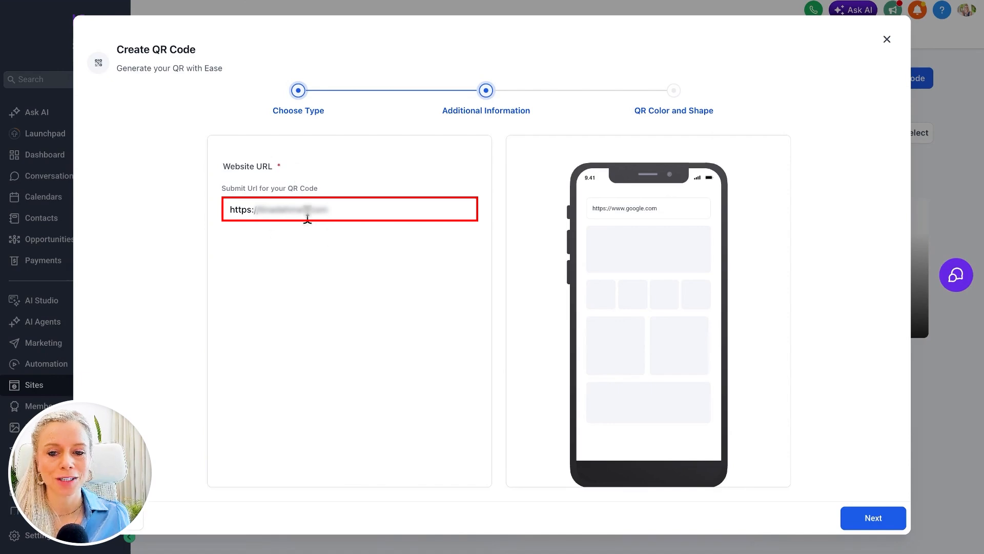
left_click(874, 520)
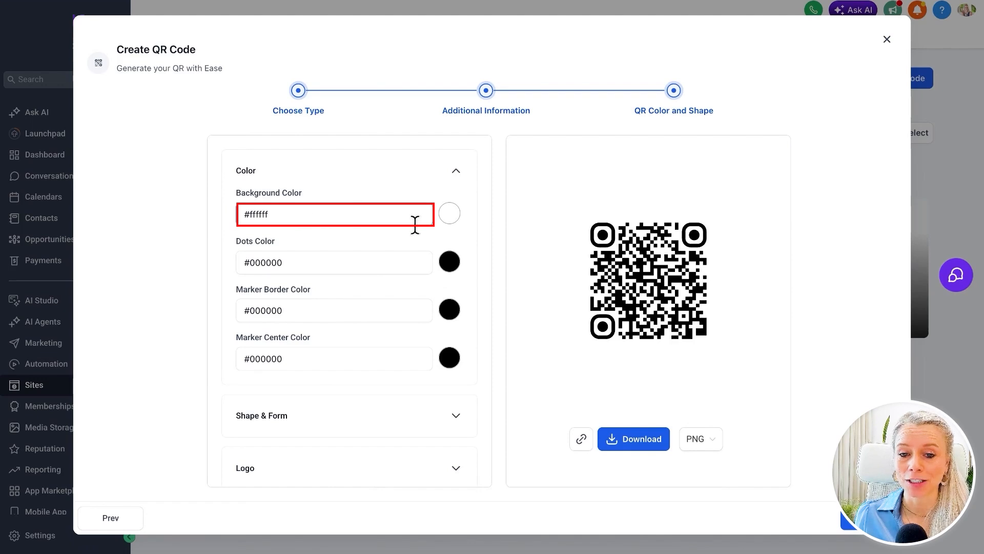
Set the QR code's background color to pink, #F810AEFF
left_click(451, 217)
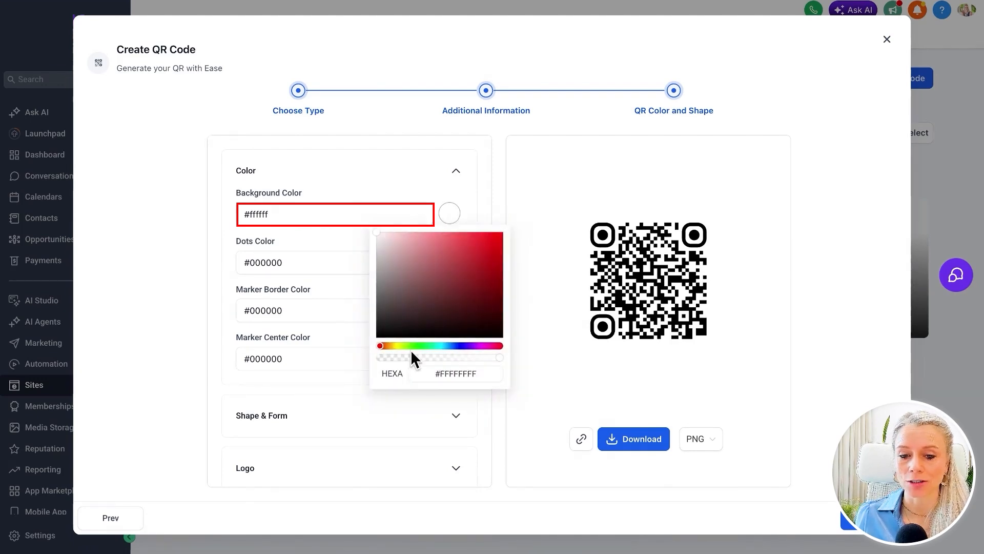
left_click(485, 345)
left_click(495, 235)
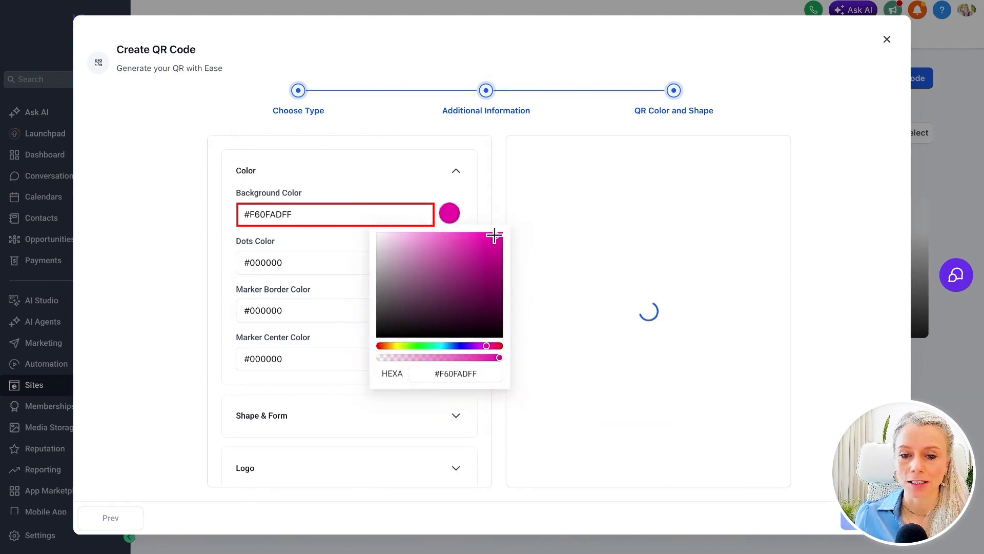
left_click(412, 178)
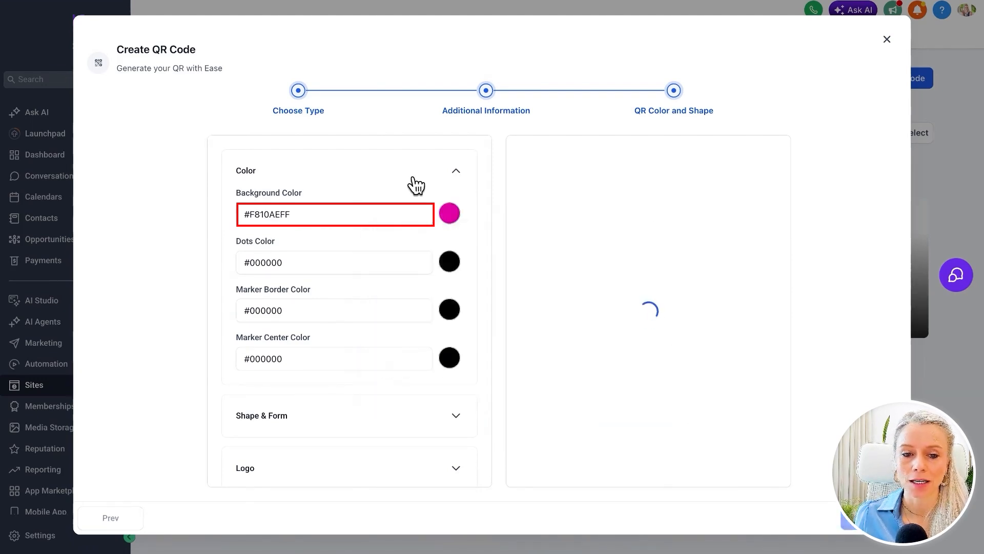
Set the QR code's dots color to golden yellow, #E8AD0CFF
left_click(449, 264)
left_click_drag(396, 394, 394, 393)
left_click(495, 290)
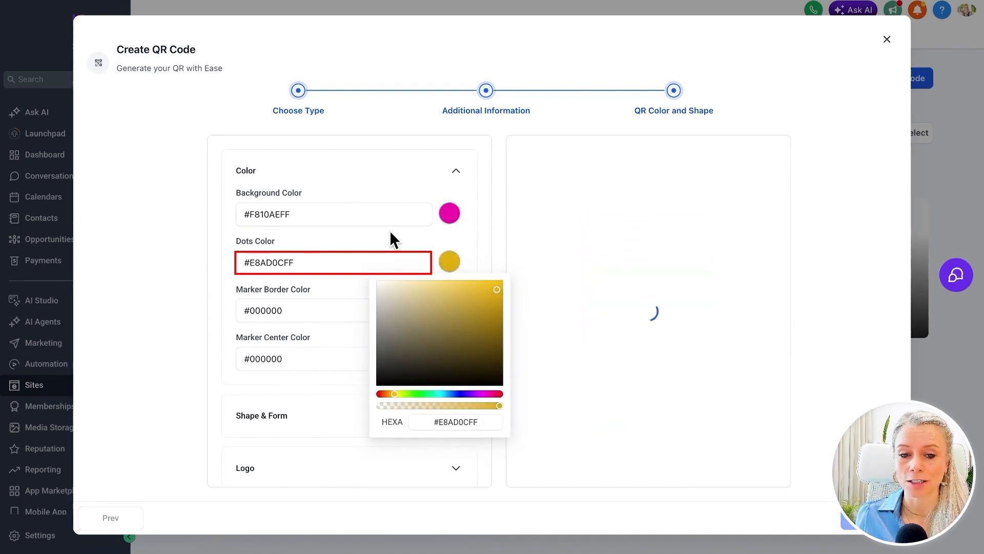
left_click(262, 301)
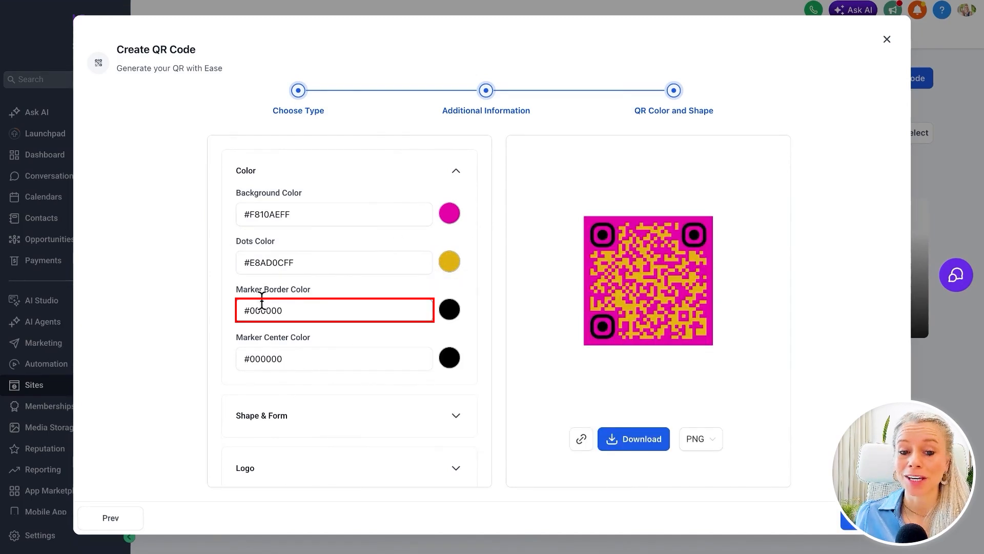
Set the QR code's marker border color to blue, #0E58F9FF
left_click(450, 311)
left_click(444, 441)
left_click_drag(444, 442, 454, 441)
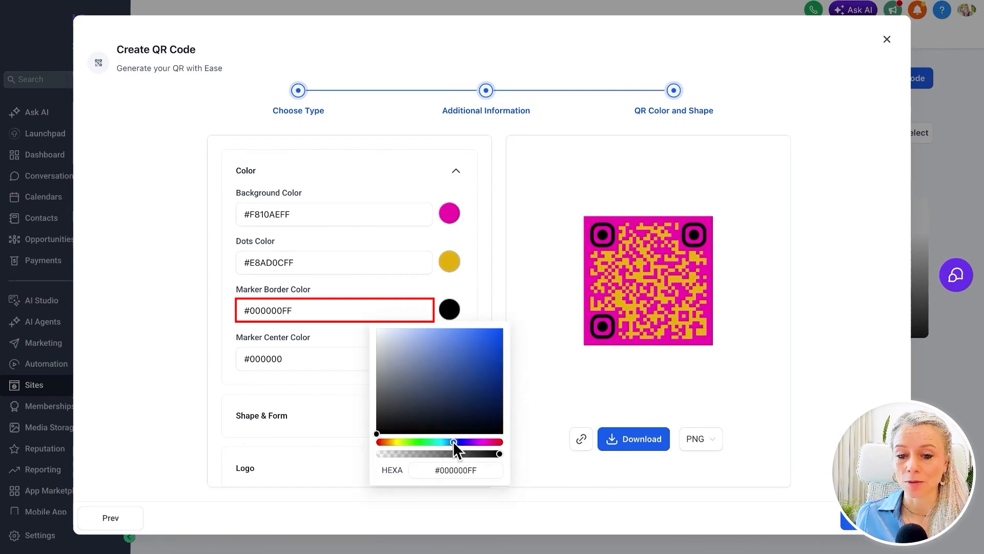
left_click(496, 332)
left_click(472, 279)
Set the QR code's marker center color to bright green, #7AFC16FF
scroll(356, 339, "down", 2)
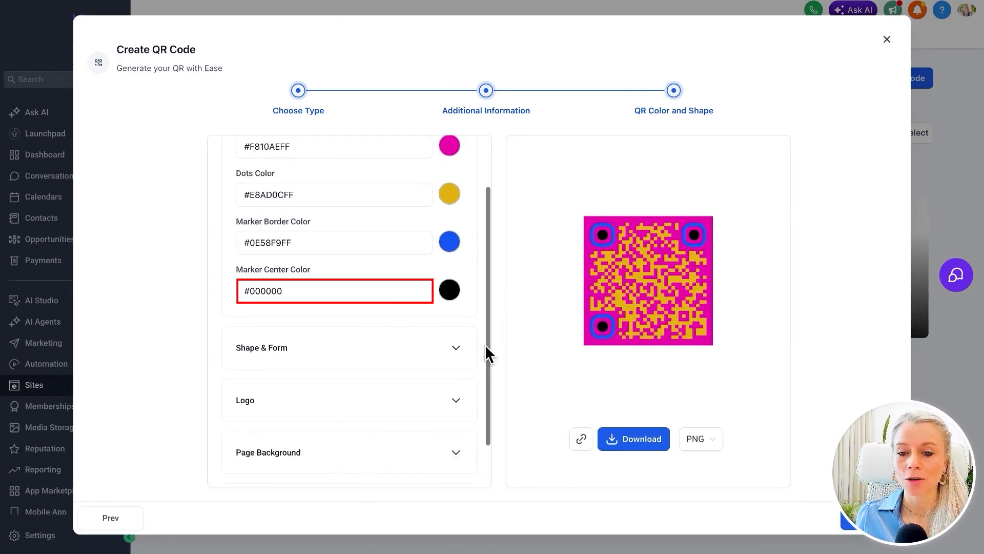
left_click(450, 295)
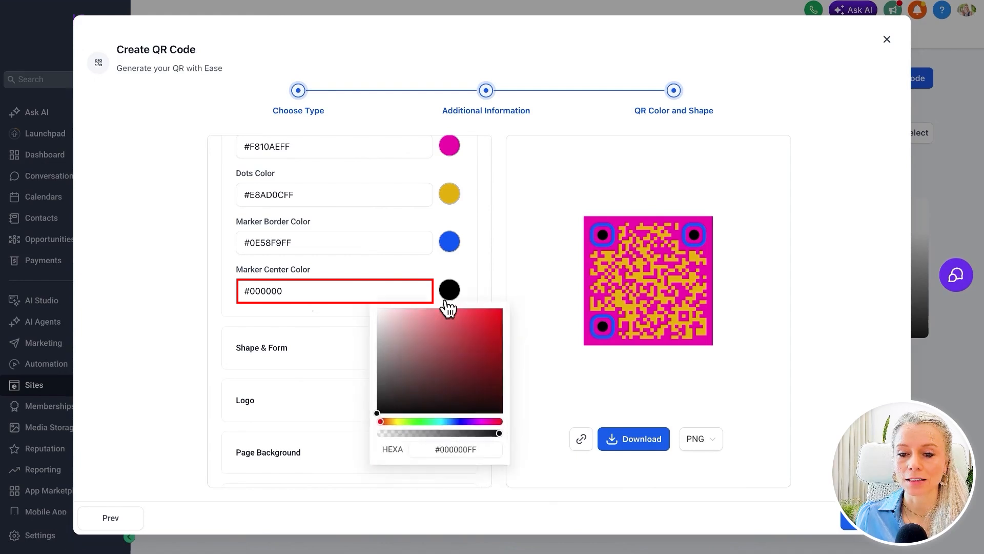
left_click(411, 422)
left_click(487, 321)
left_click(492, 309)
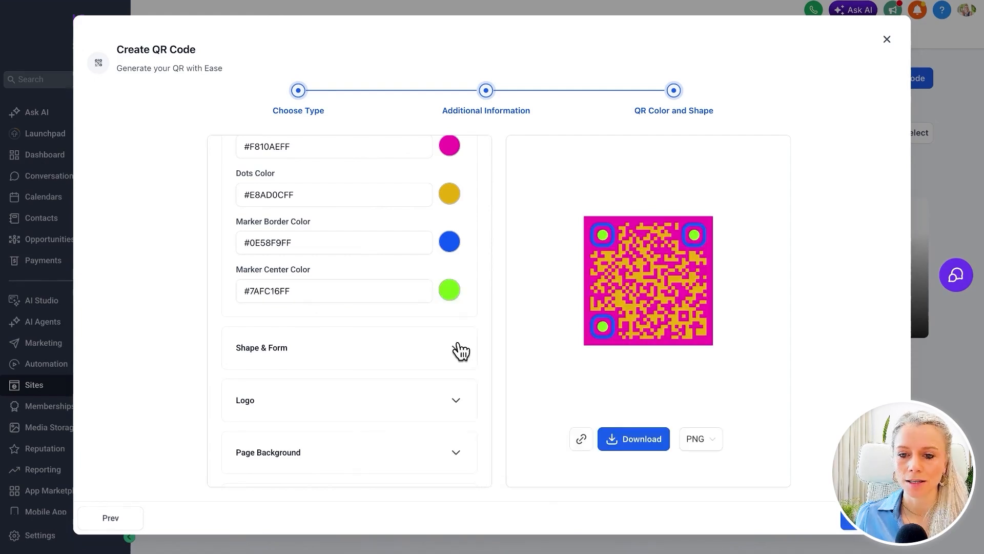
Make the QR shape circular and apply the last of the six dots patterns under Shape & Form
scroll(464, 337, "down", 1)
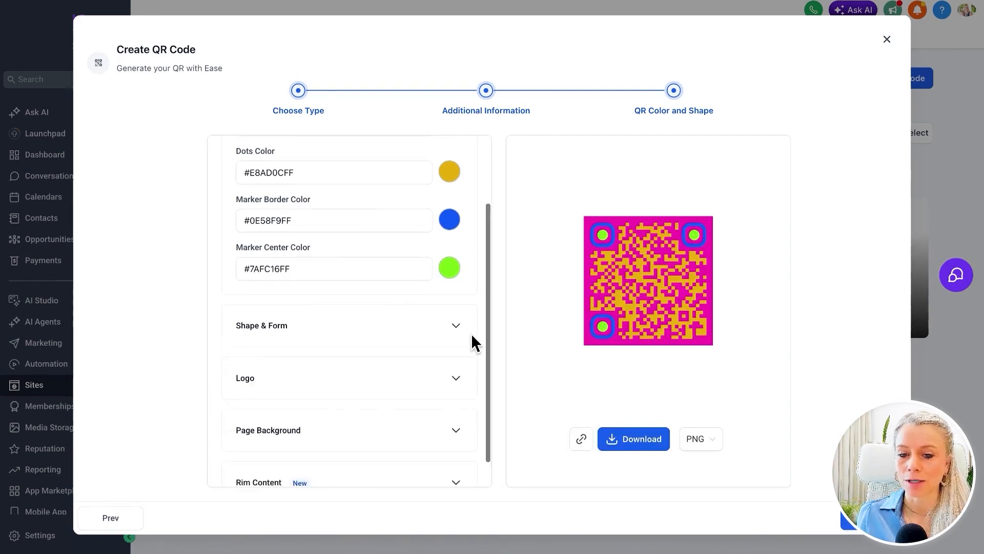
left_click(456, 294)
scroll(410, 295, "down", 2)
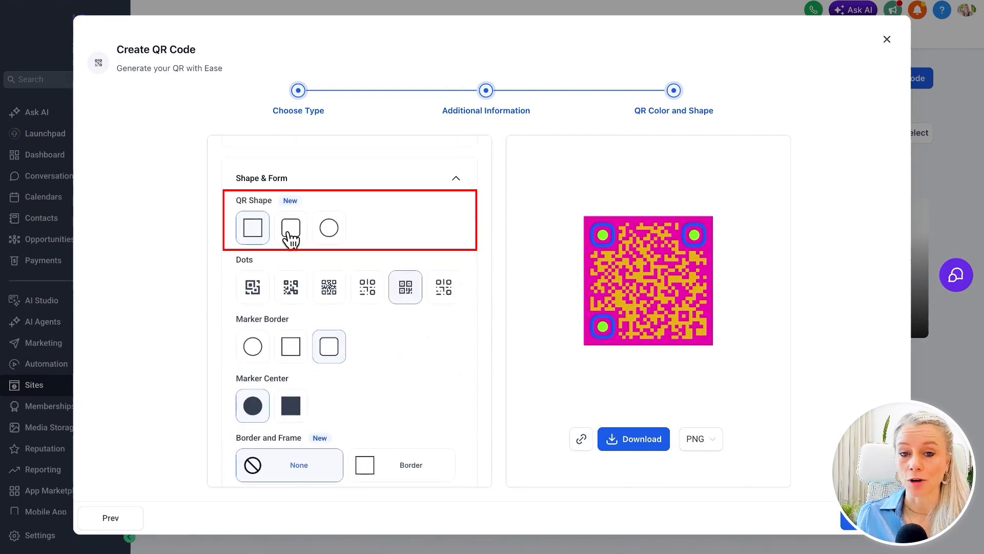
left_click(328, 231)
left_click(260, 298)
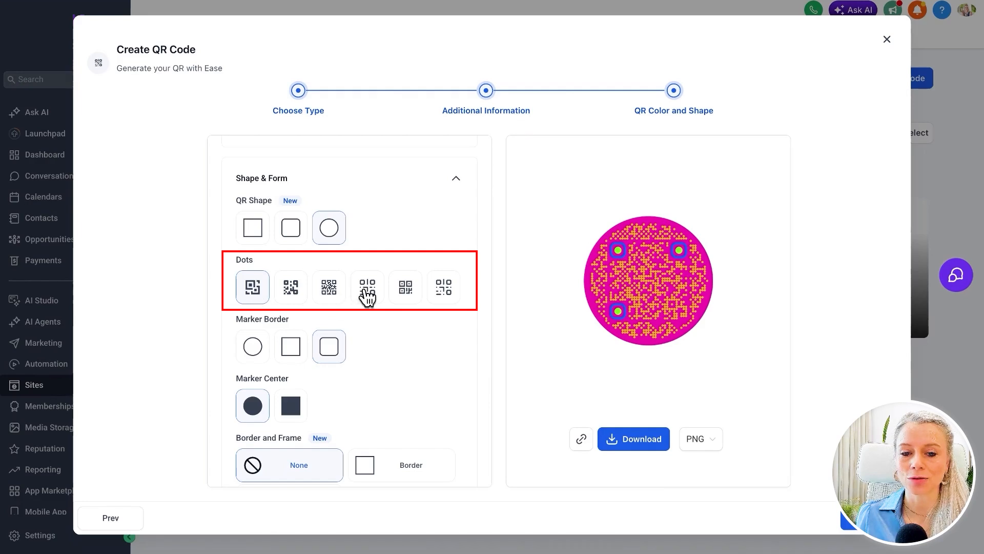
left_click(444, 293)
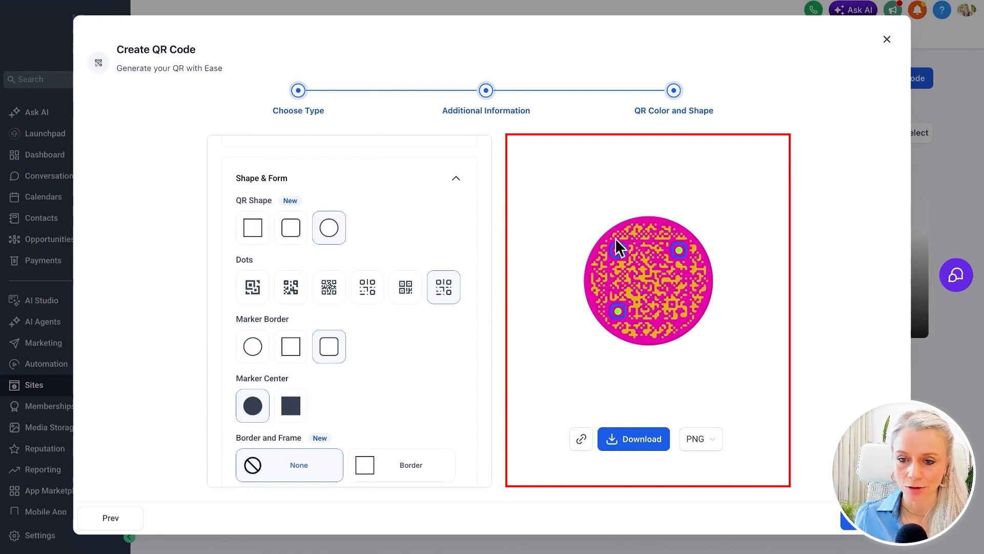
Make the QR code's marker borders circular and its marker centers square
left_click(258, 354)
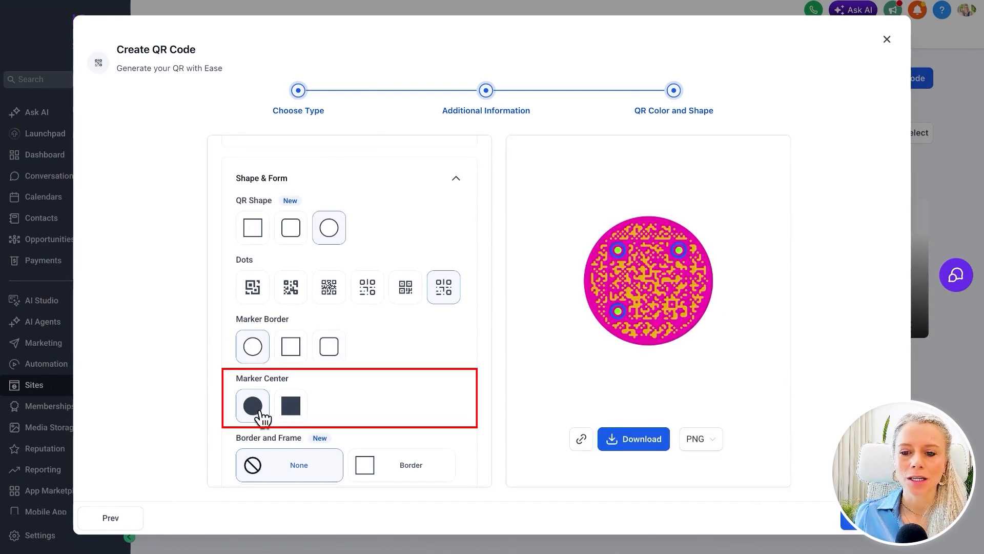
left_click(292, 406)
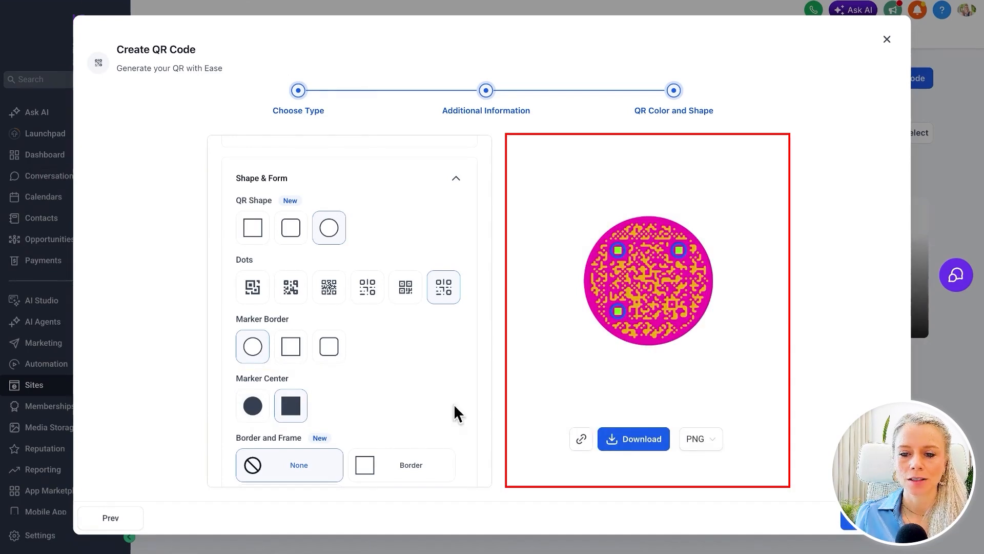
Preview the Frame option, apply a Border around the QR code instead, and set its color to blue, #001CECFF
scroll(298, 295, "down", 3)
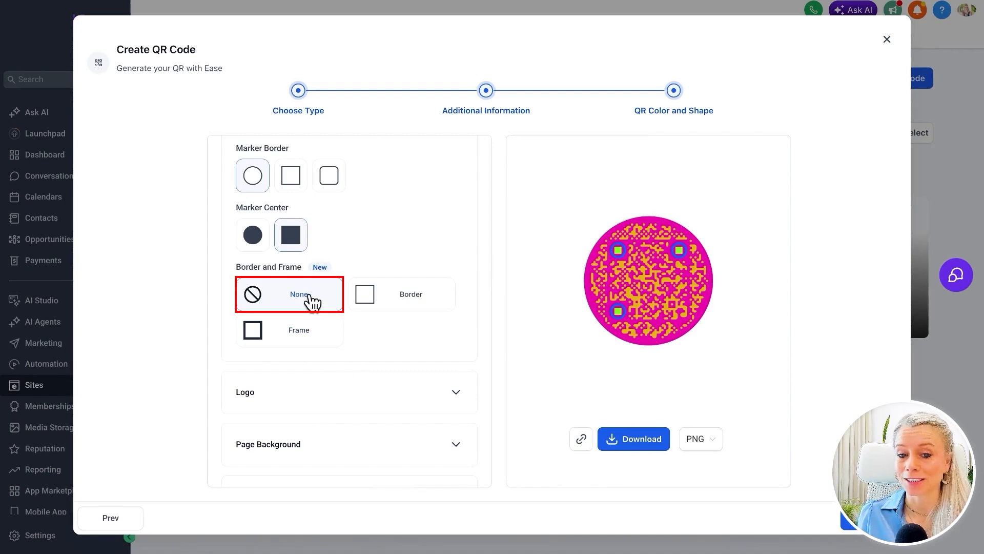
left_click(310, 342)
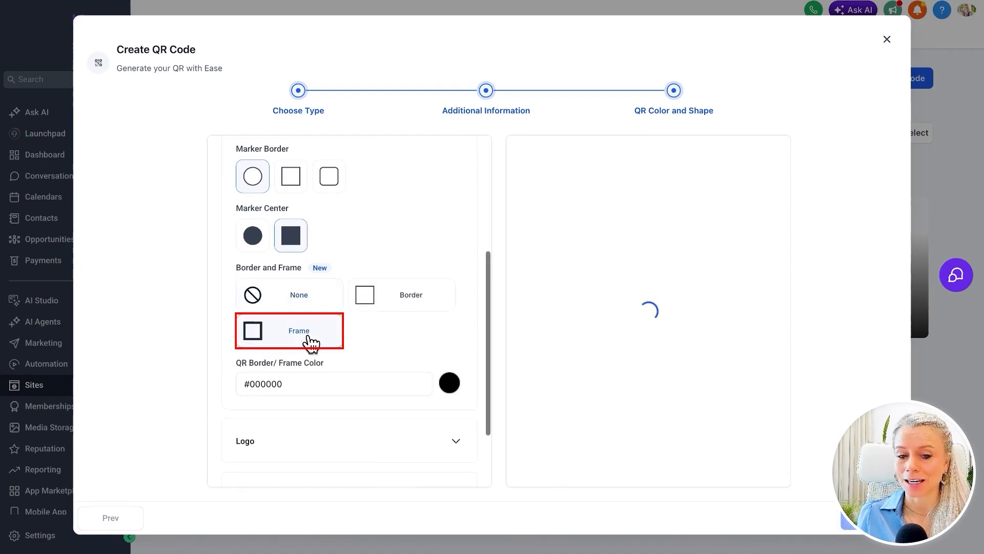
left_click(436, 306)
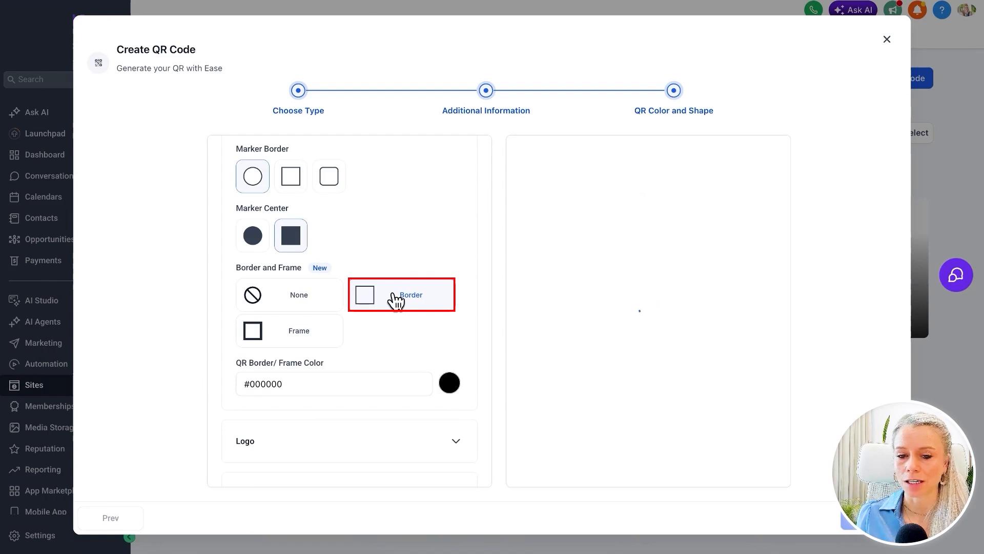
left_click(452, 393)
left_click(457, 327)
left_click_drag(485, 234, 504, 220)
left_click(481, 190)
scroll(481, 205, "up", 1)
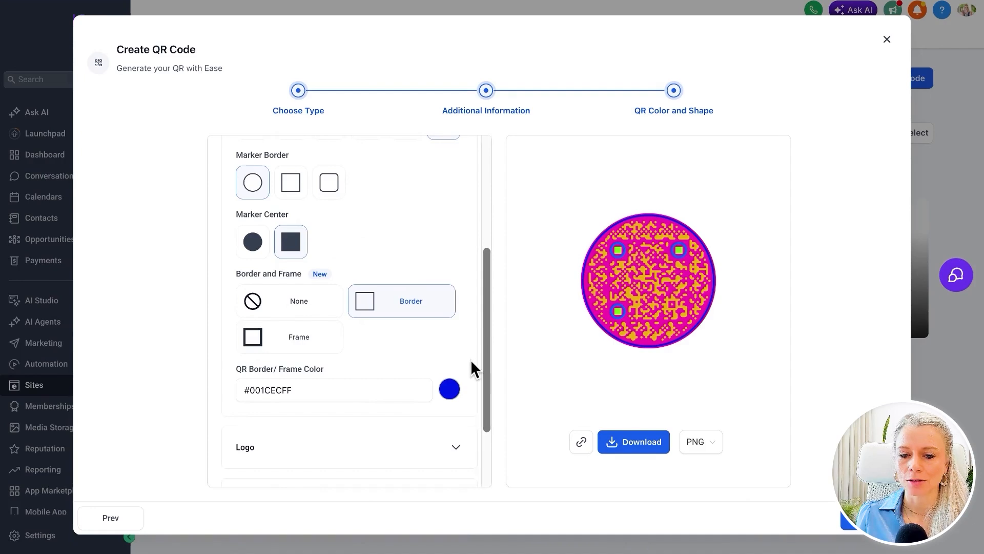
Try the WhatsApp logo in the QR code's center and replace it with the S logo from the provided logos
scroll(470, 358, "down", 2)
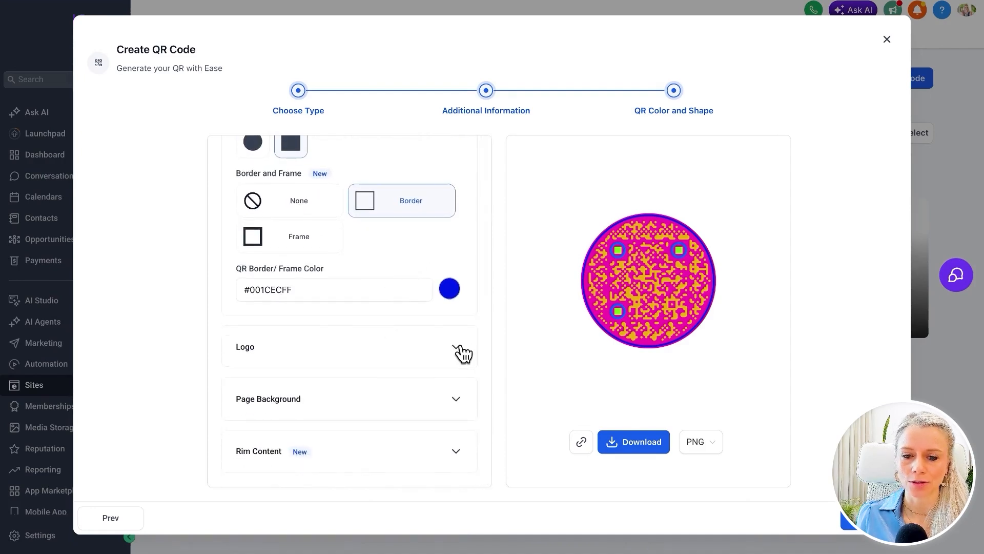
left_click(459, 354)
scroll(461, 356, "down", 5)
scroll(433, 338, "up", 3)
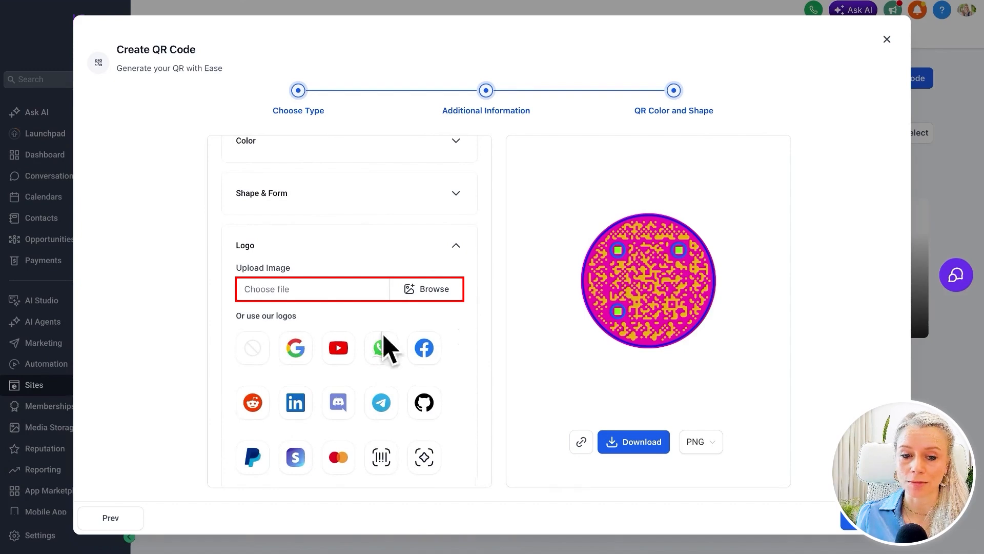
scroll(308, 359, "down", 2)
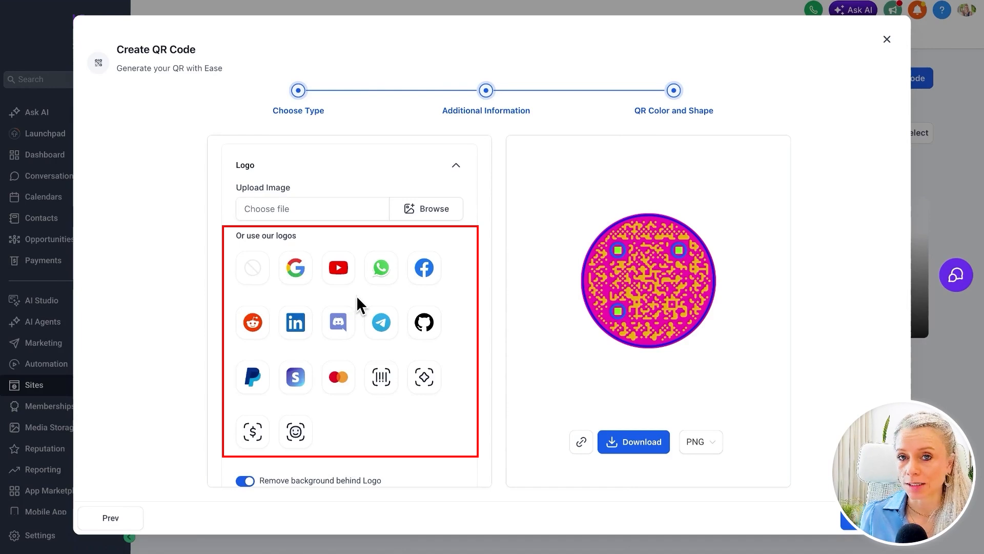
left_click(379, 281)
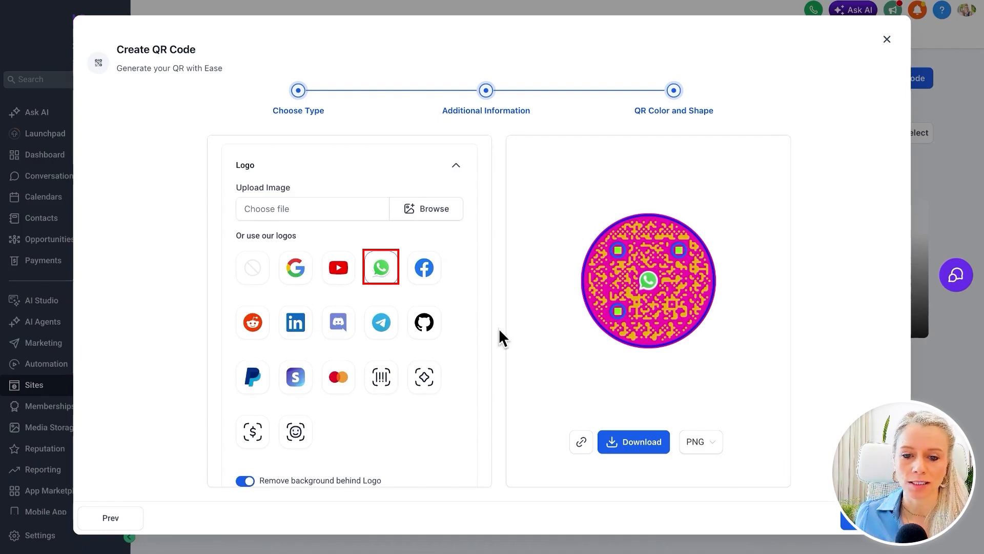
left_click(300, 385)
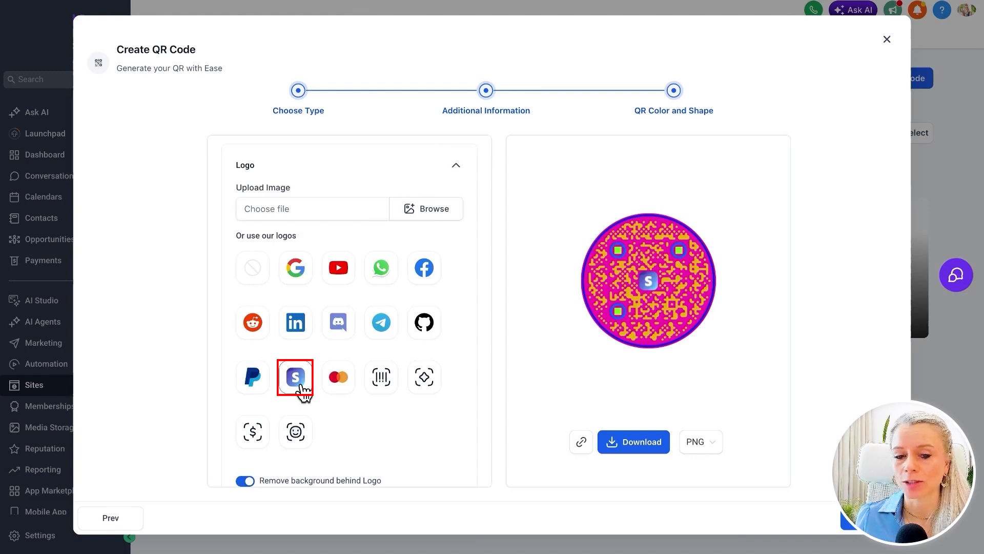
Add the branding shoot photo as the QR code's page background and set its transparency to 44%
scroll(292, 358, "down", 3)
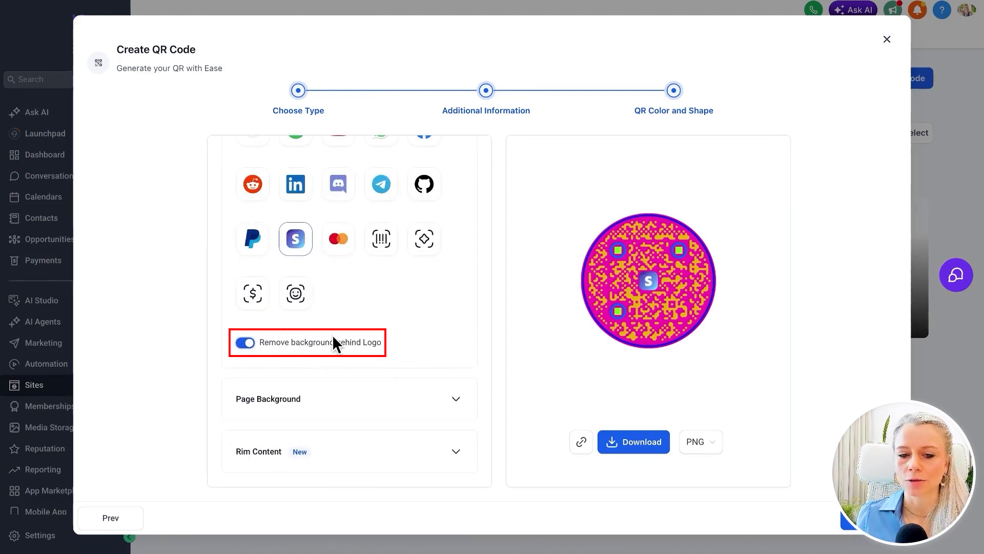
left_click(313, 406)
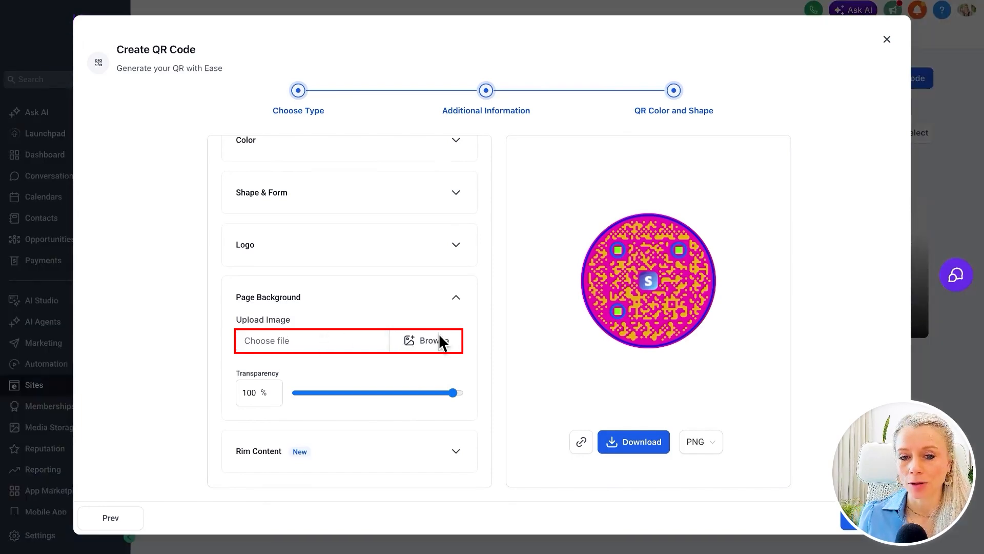
left_click(439, 339)
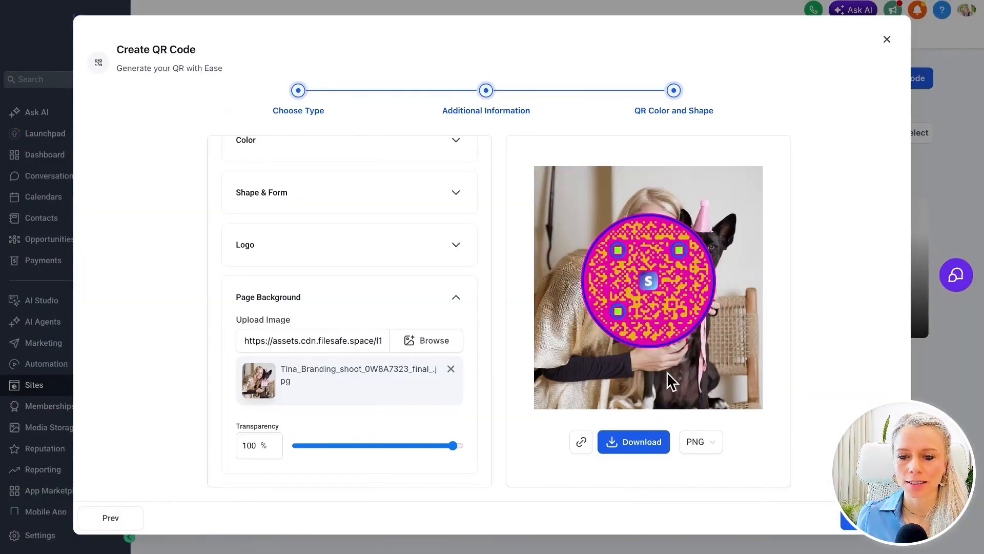
scroll(470, 396, "down", 1)
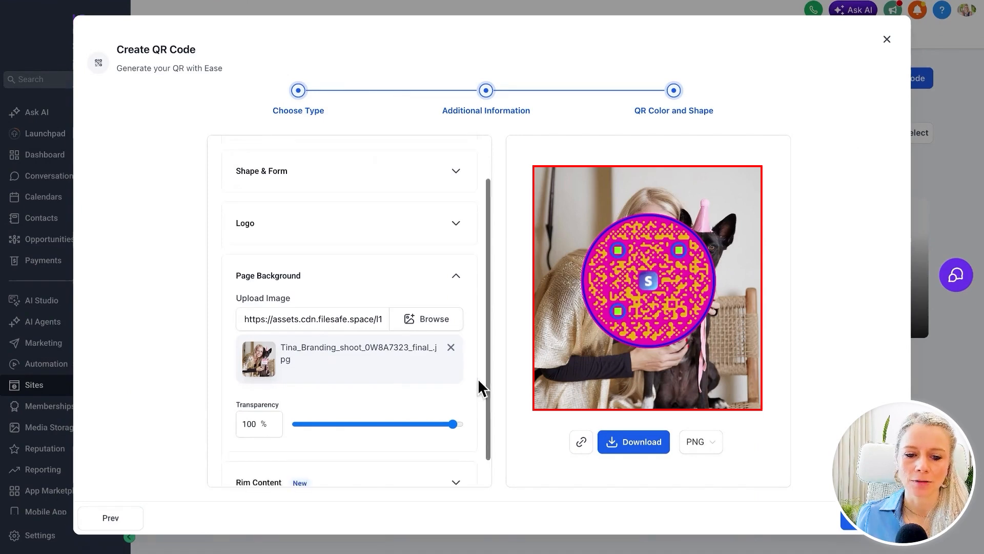
left_click_drag(437, 393, 369, 404)
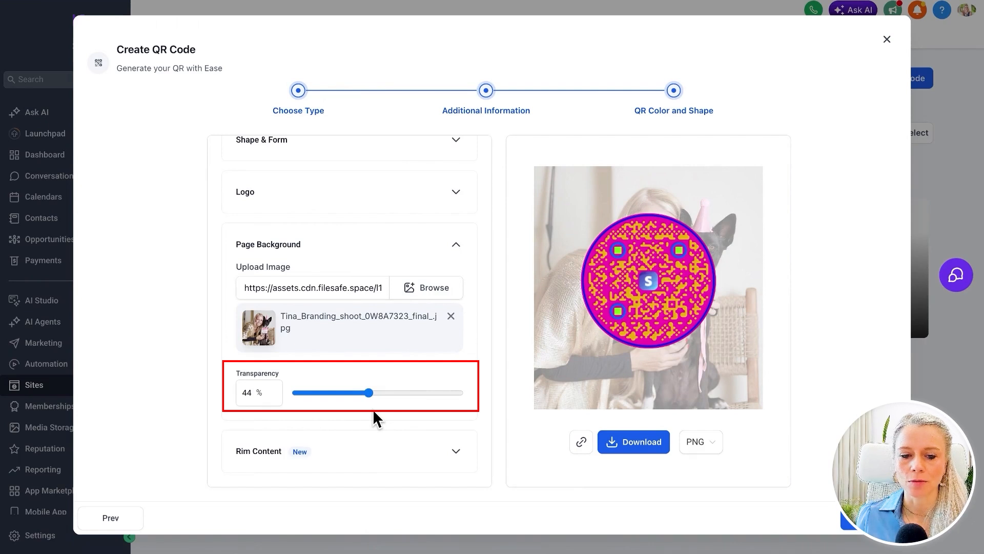
Add the rim header text "Scan Me" and set its color to white, #FFFFFFFF
left_click(460, 457)
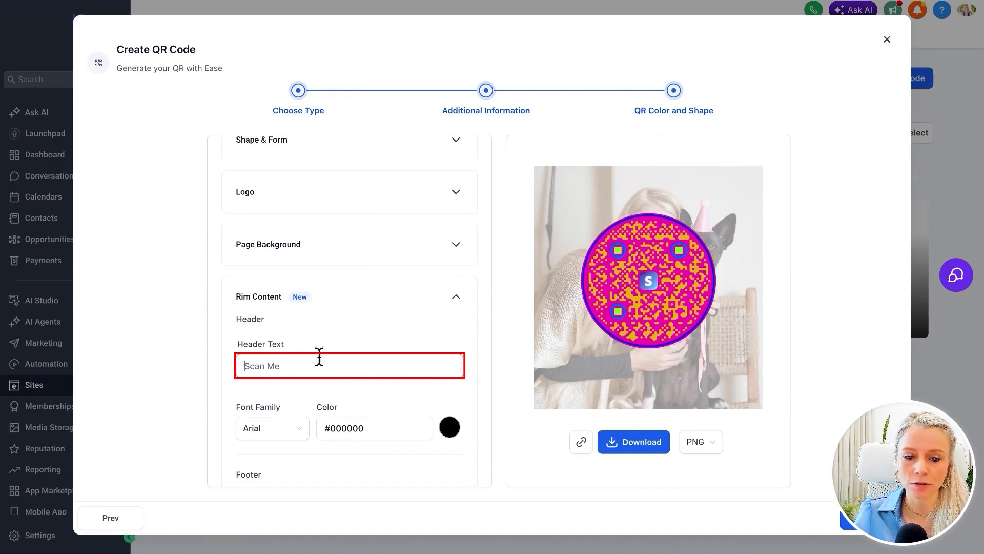
type("Scan Me")
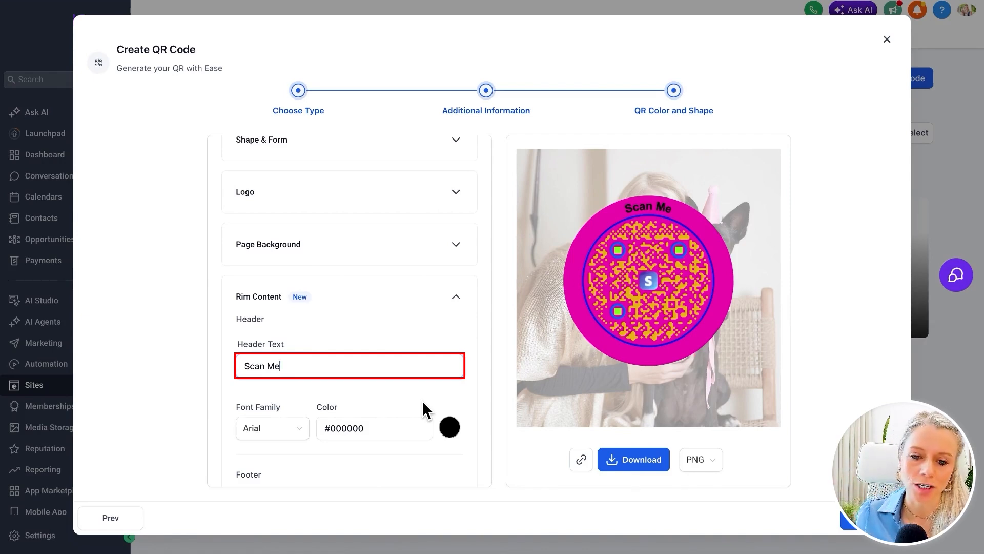
left_click(450, 429)
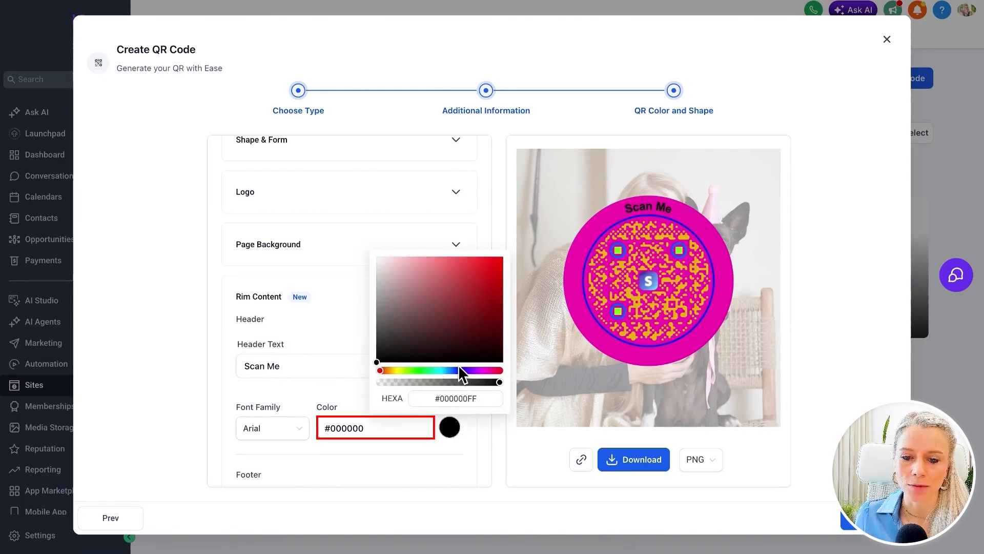
left_click_drag(460, 373, 379, 370)
left_click_drag(433, 310, 374, 257)
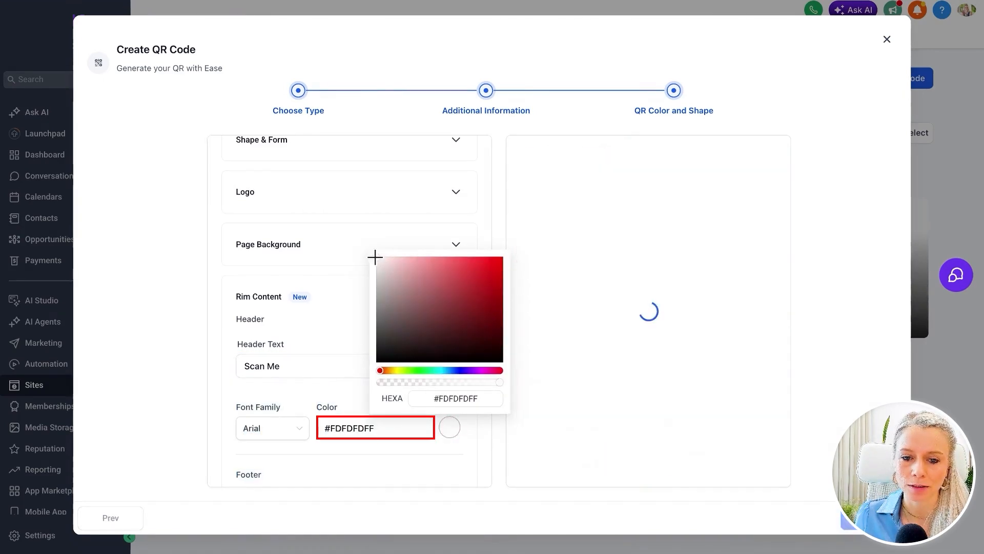
Add the rim footer text "Leave a review" to the QR code
scroll(433, 436, "down", 3)
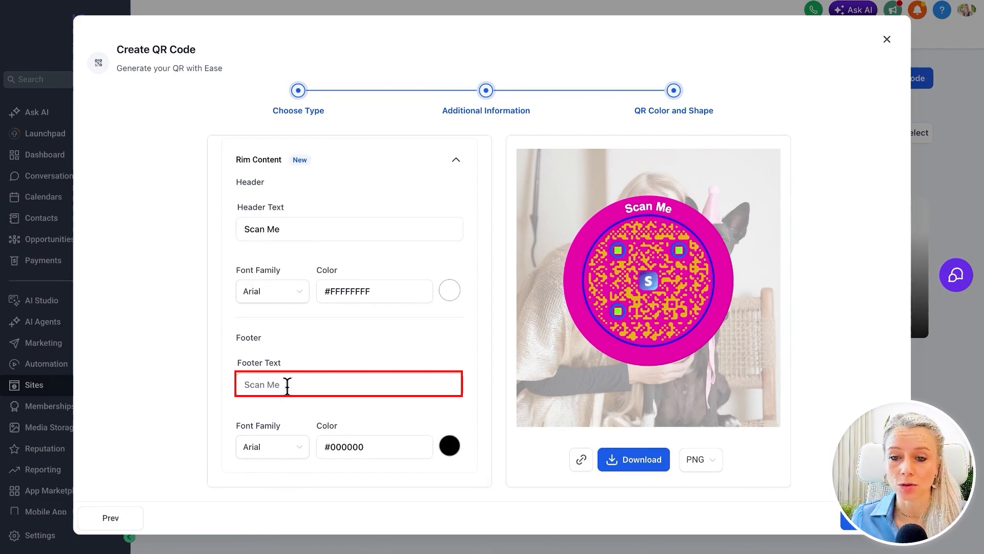
left_click(304, 384)
type("Leave a review")
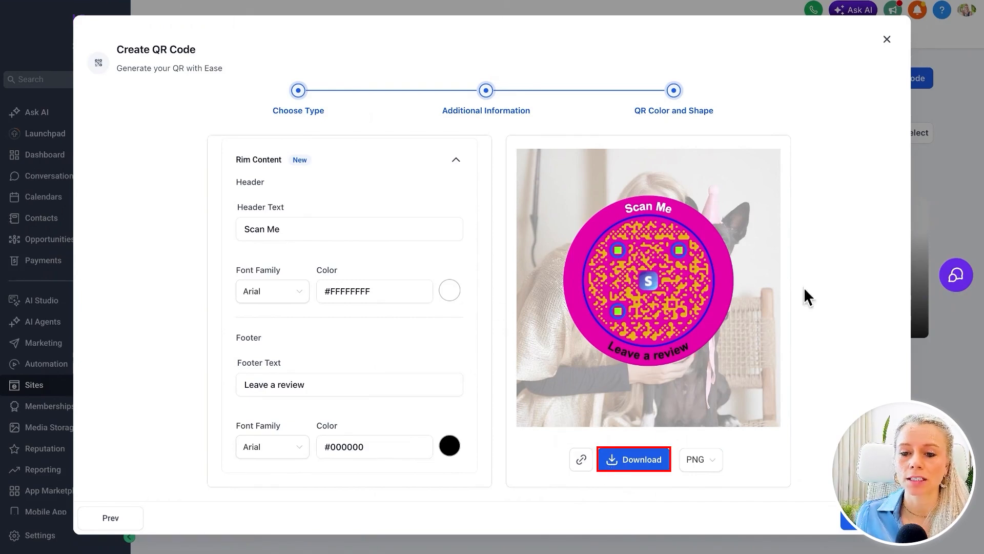
Check the available file formats, download the QR code as PNG, and save it
left_click(715, 464)
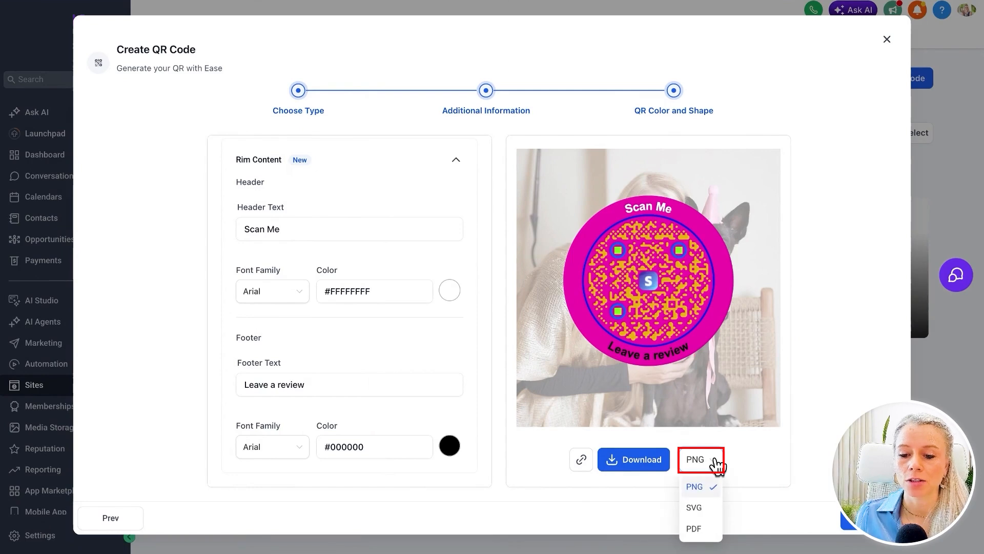
left_click(635, 458)
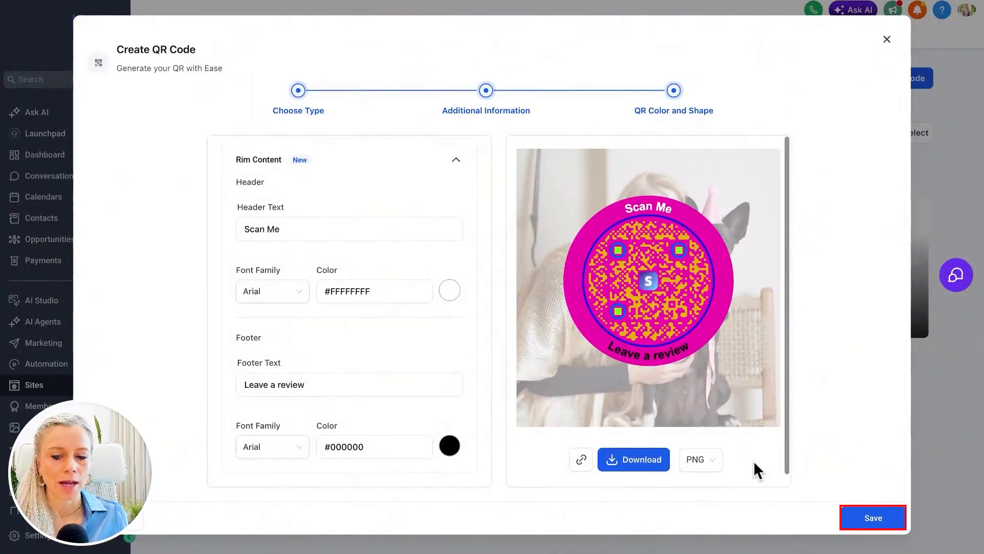
left_click(868, 520)
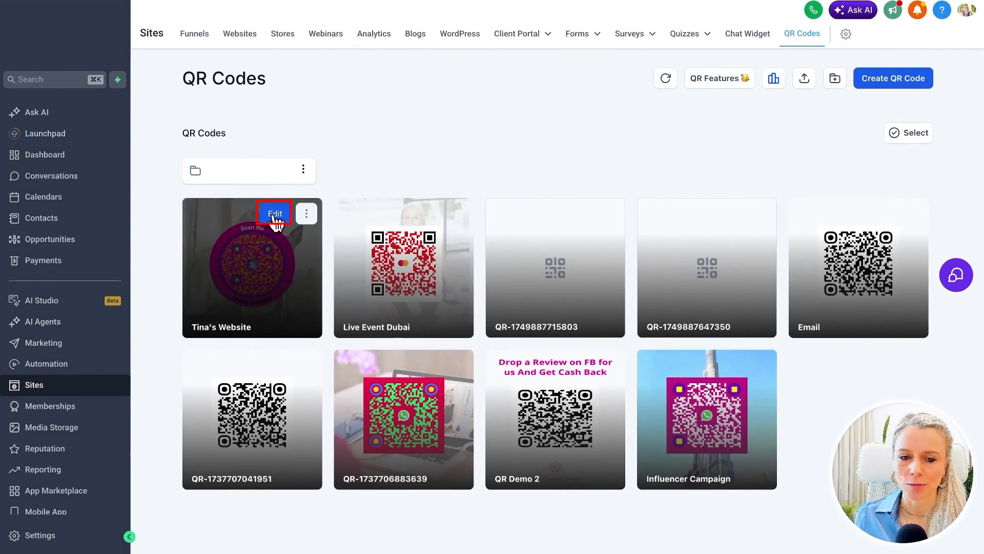
Examine the management actions available for the newly saved website QR code
left_click(306, 214)
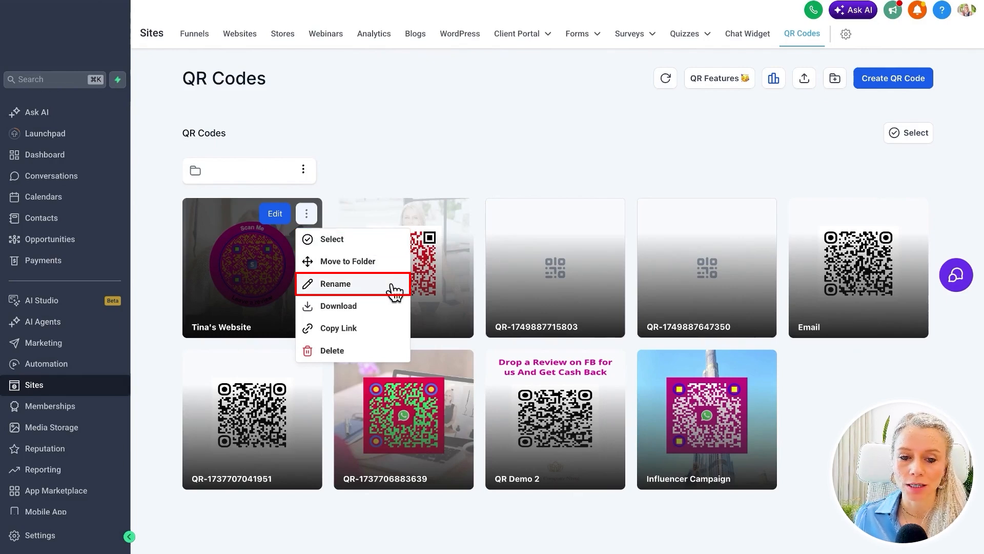
mouse_move(375, 307)
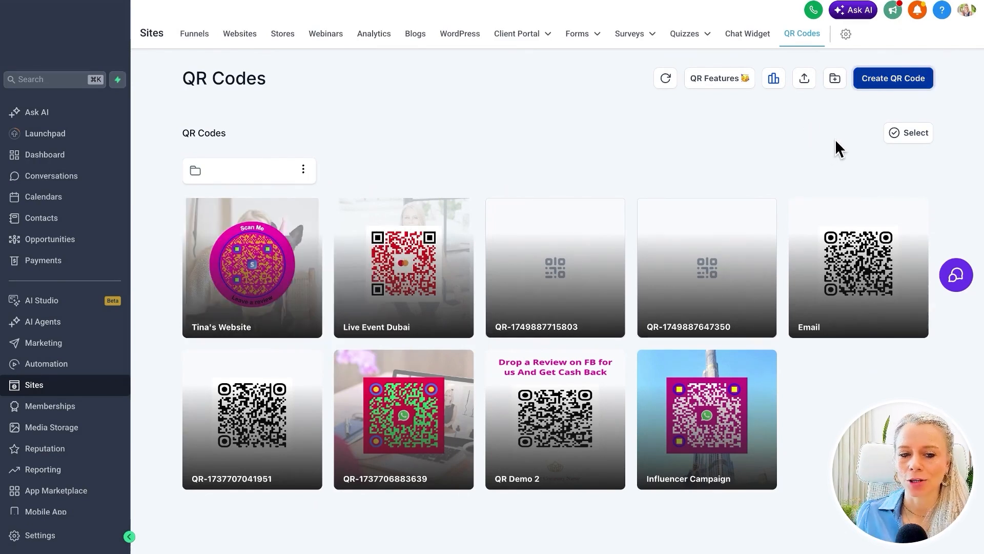
Start a new QR code of type WhatsApp and name it "Whats App"
left_click(897, 91)
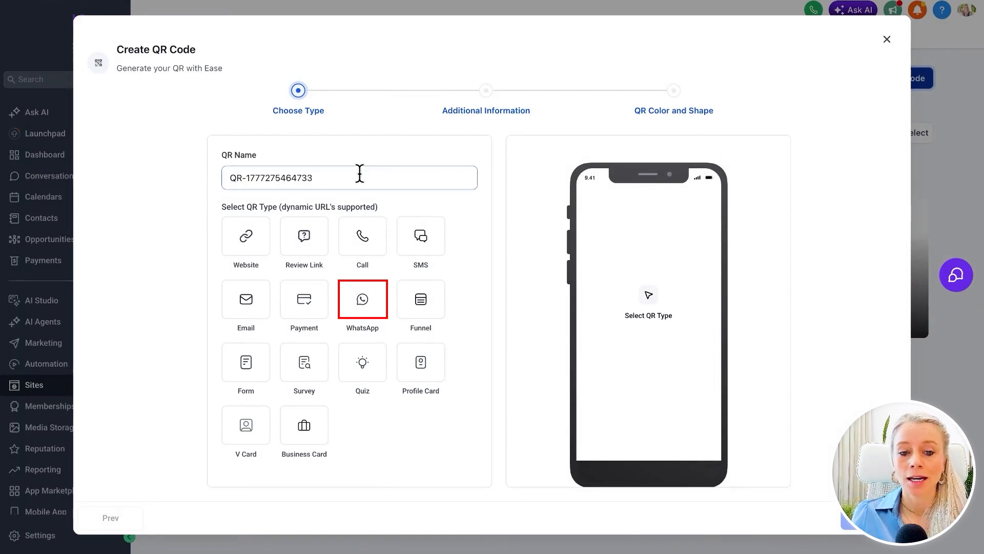
left_click(365, 303)
triple_click(345, 182)
type("W")
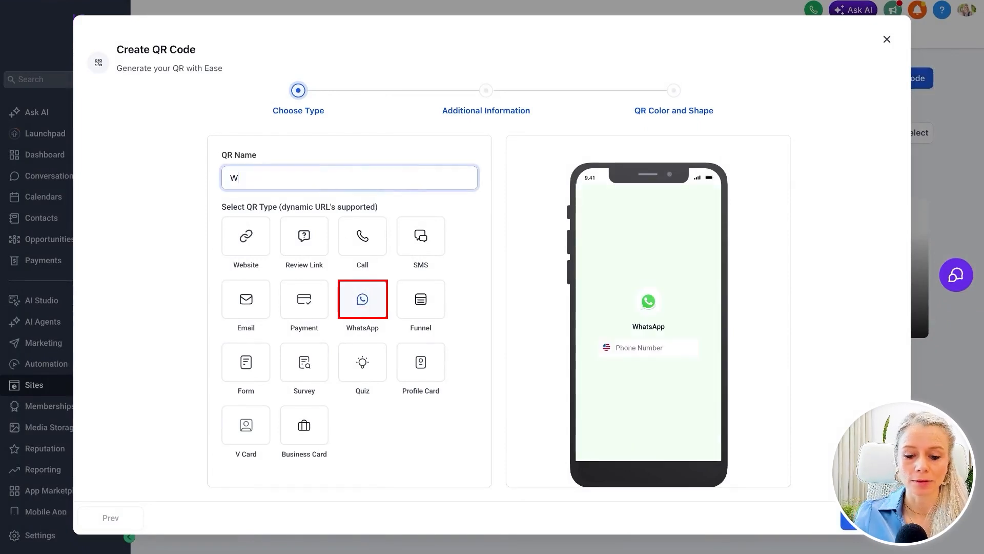
type("hats App")
key("super+a")
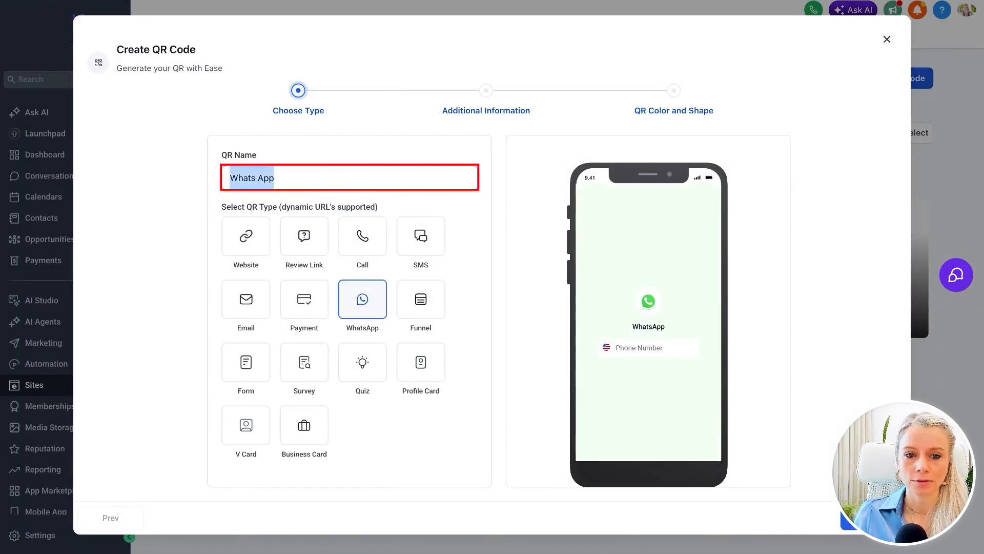
left_click(464, 168)
scroll(567, 435, "down", 1)
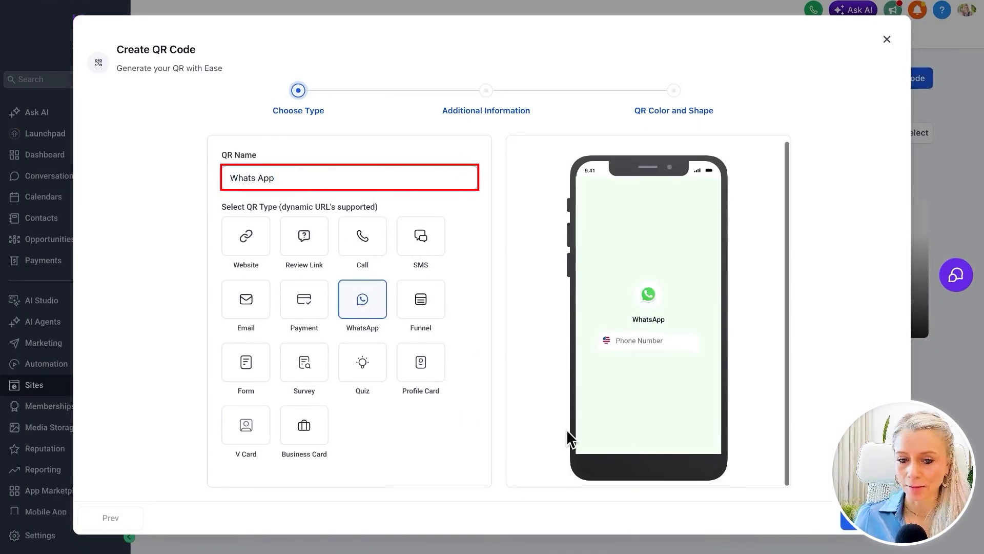
left_click(883, 521)
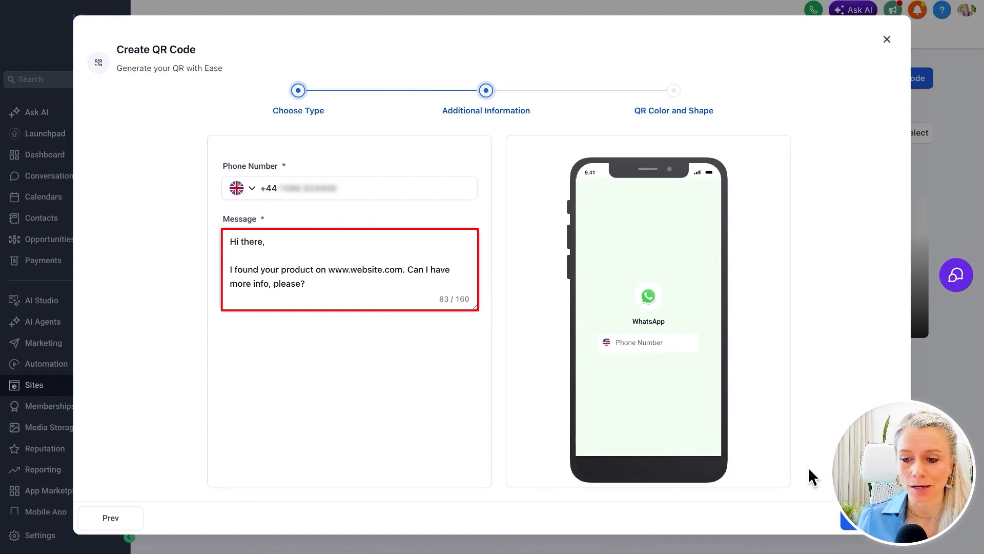
left_click(871, 518)
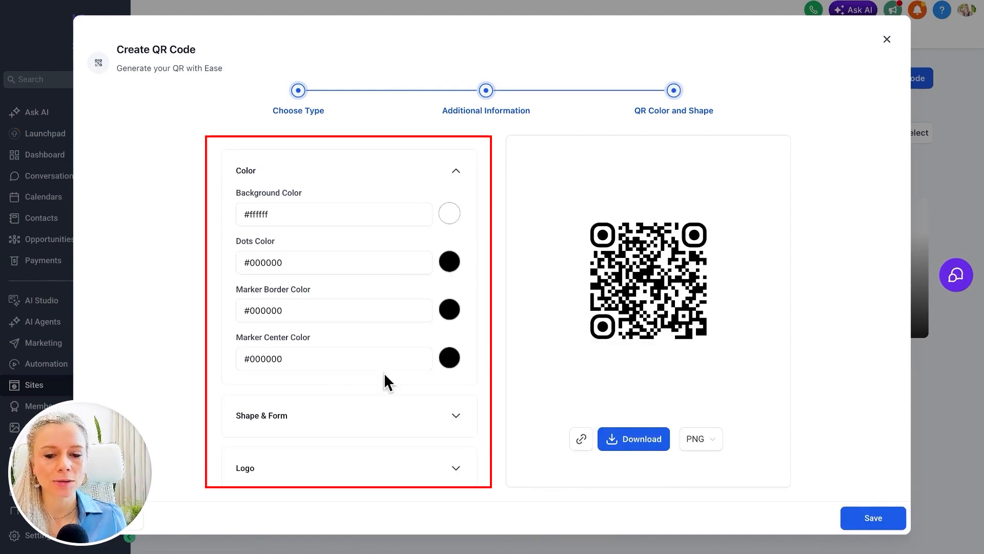
Set the WhatsApp QR code's dots color to red, #FC0000FF, and its background color to near-black, #030303FF
left_click(447, 264)
left_click_drag(447, 295, 521, 279)
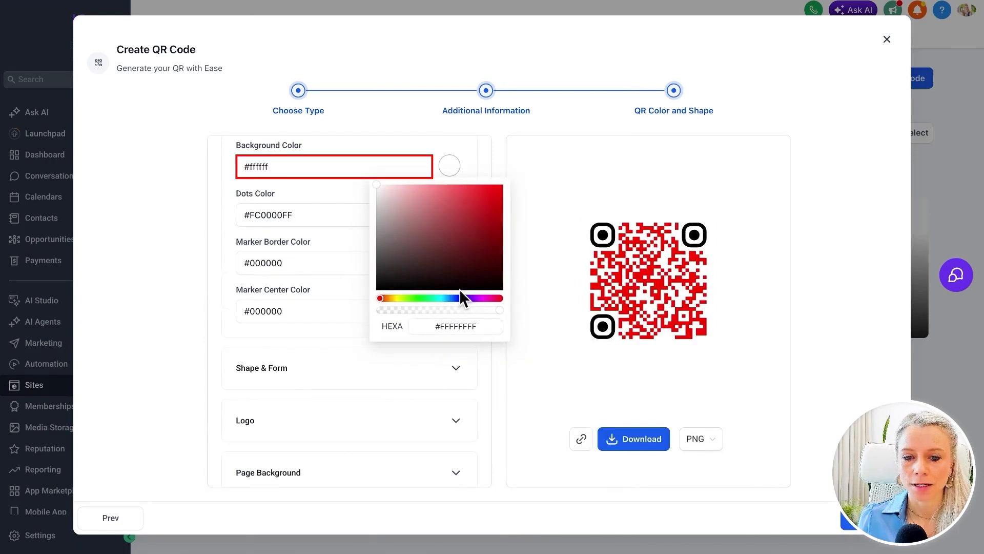
left_click_drag(410, 285, 380, 287)
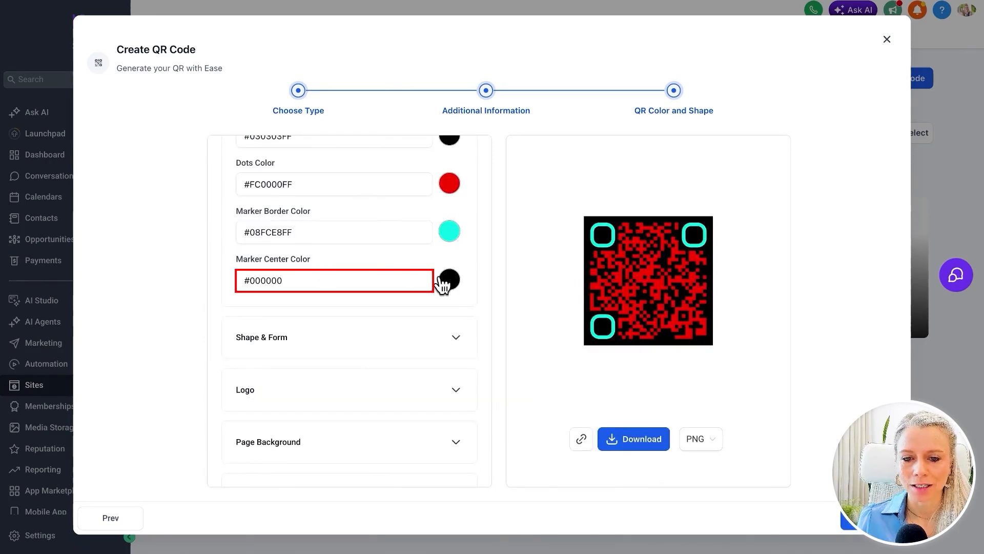
Set the marker border color to turquoise, #08FCE8FF, and the marker center color to yellow
left_click(449, 280)
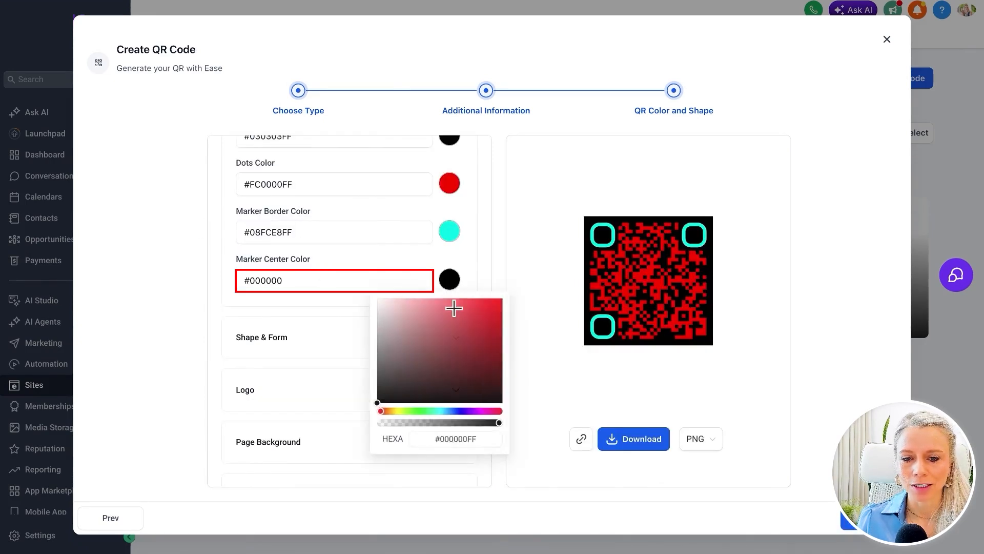
left_click_drag(493, 412, 461, 412)
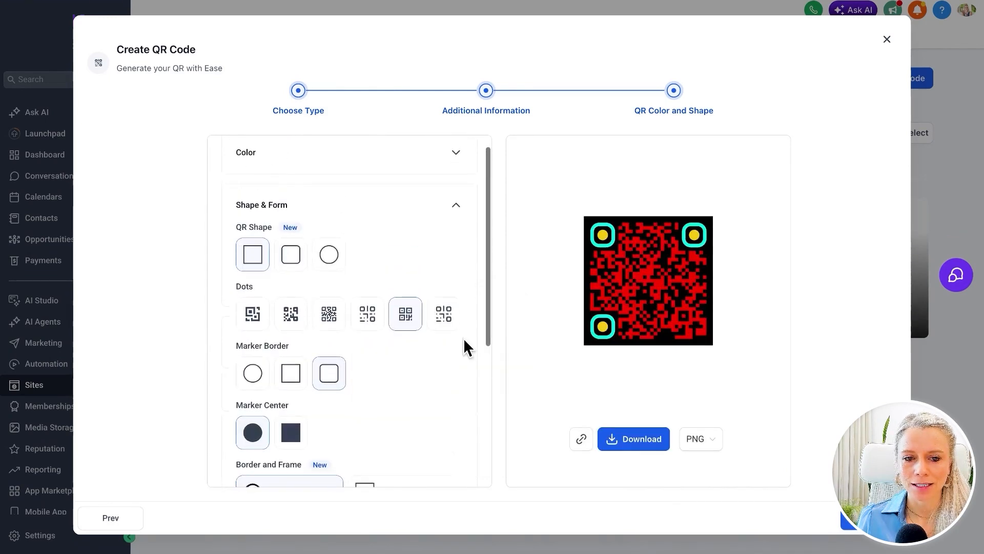
scroll(425, 302, "down", 1)
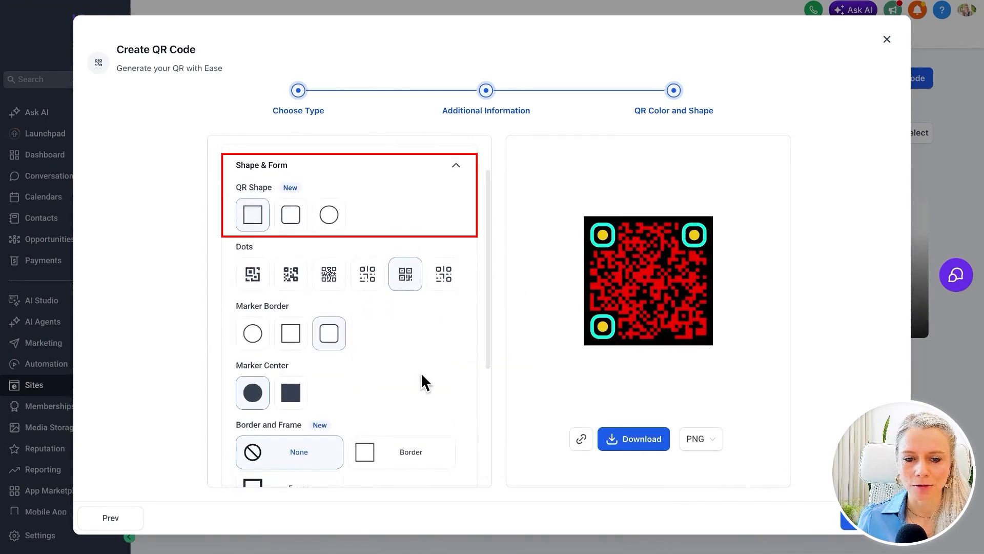
Choose the rounded-square QR shape, the first dots style, a rounded-square marker border and a circular marker center
scroll(300, 299, "up", 1)
left_click(291, 277)
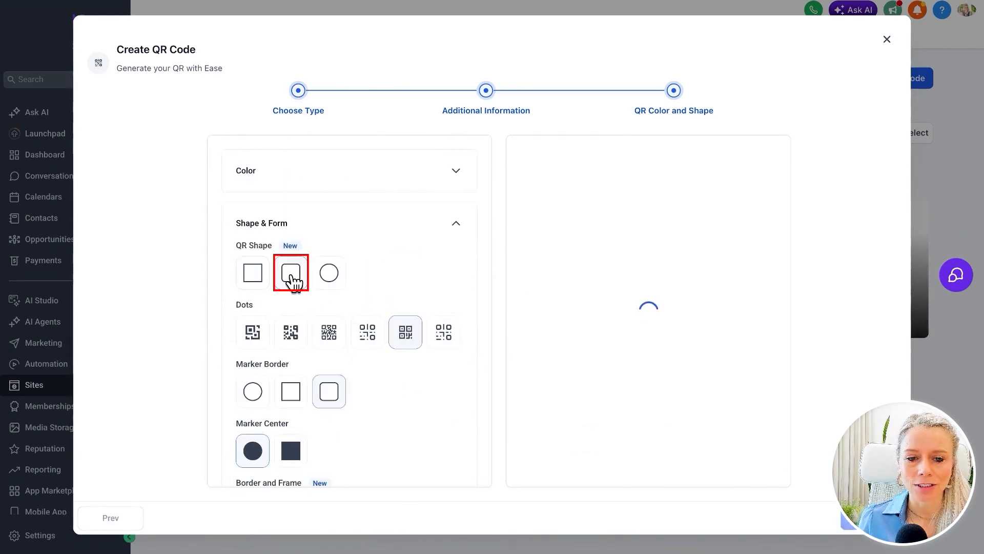
left_click(252, 337)
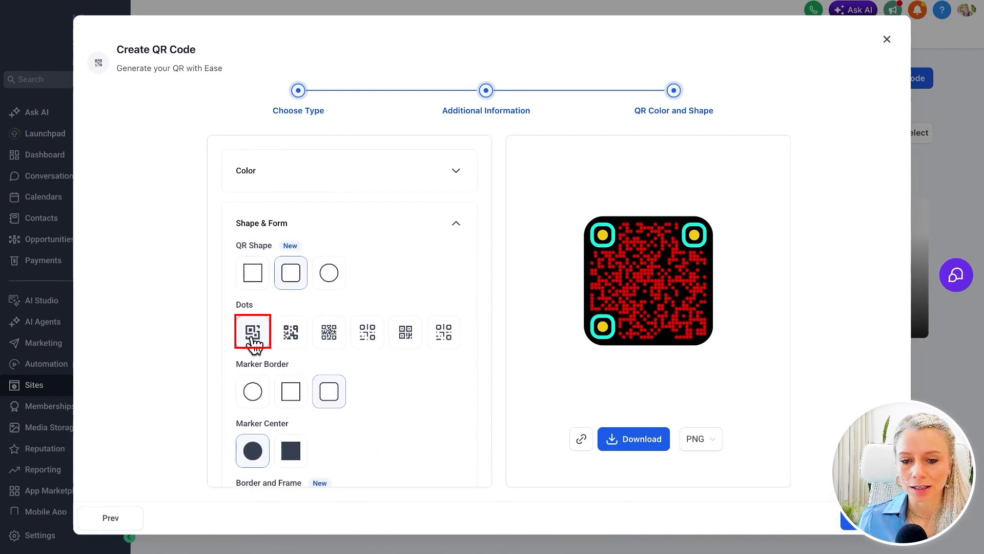
scroll(254, 343, "down", 1)
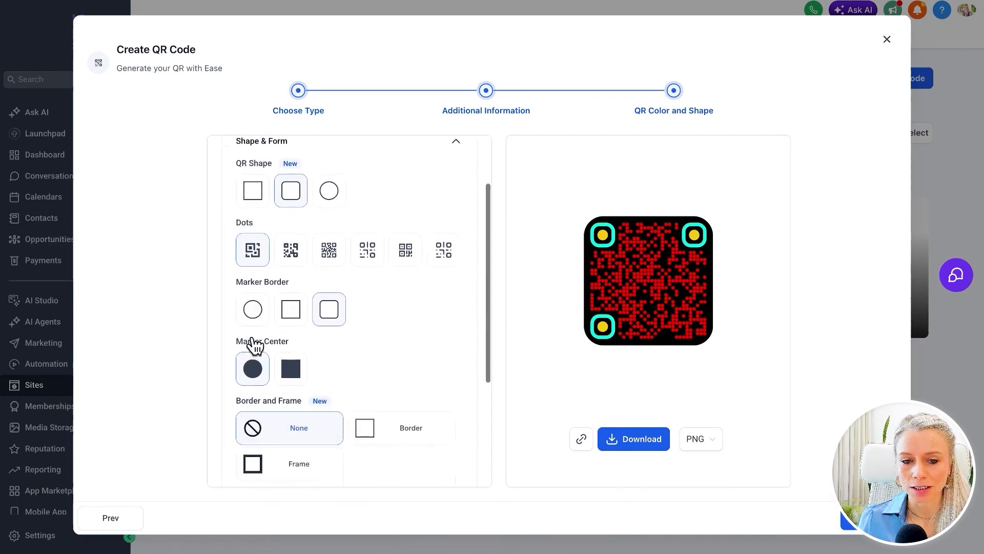
left_click(319, 320)
scroll(349, 331, "down", 1)
left_click(257, 295)
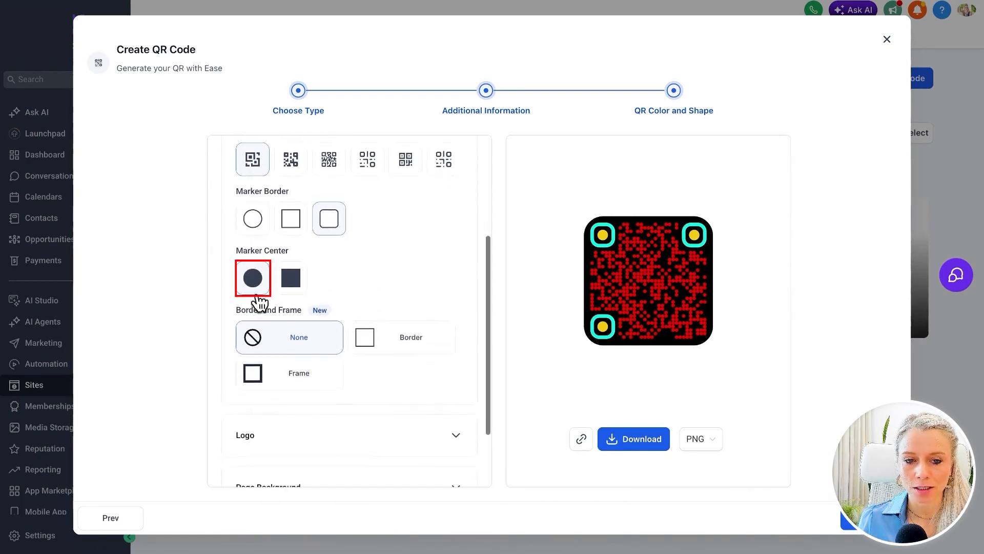
scroll(423, 355, "down", 1)
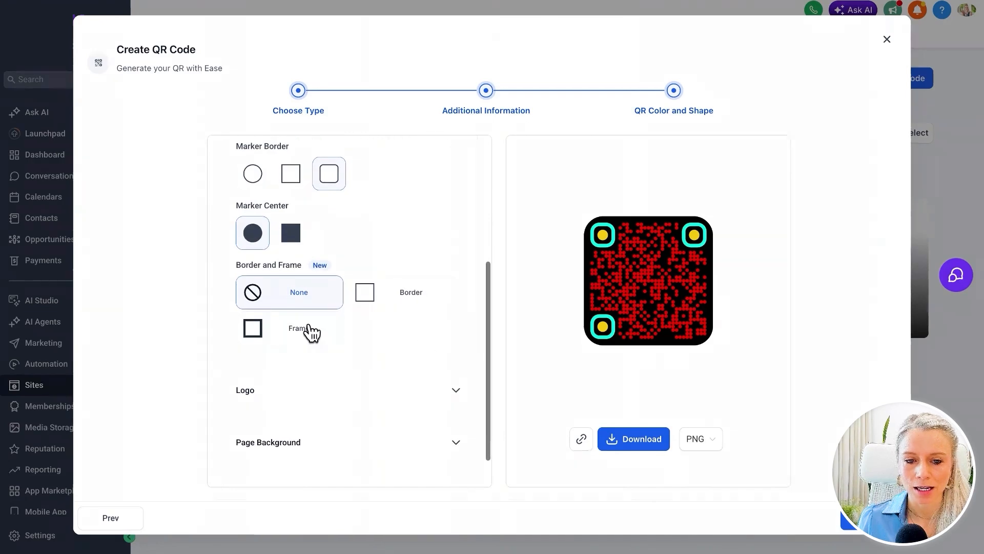
Add a border around the QR code and color it yellow, #FFD414FF
left_click(409, 303)
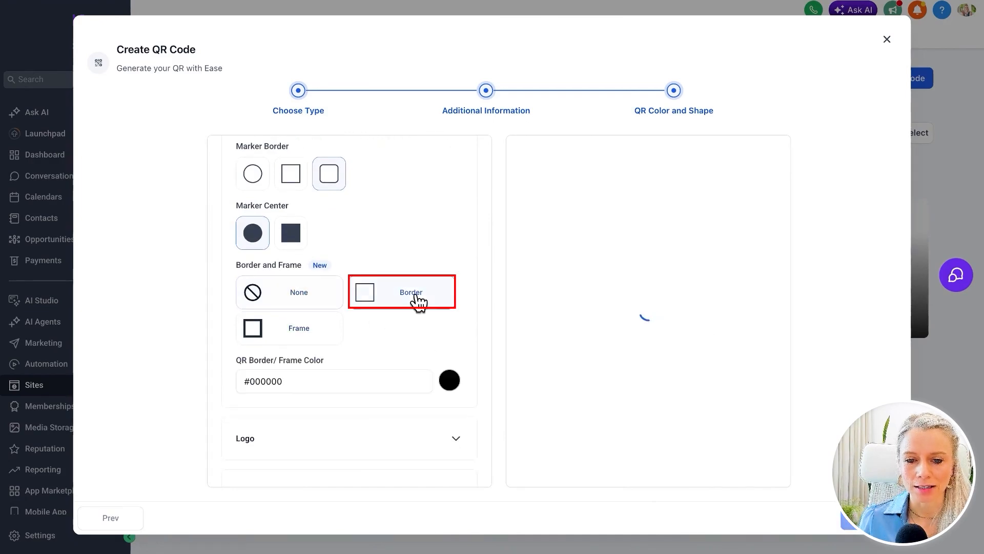
scroll(417, 330, "down", 1)
left_click(449, 291)
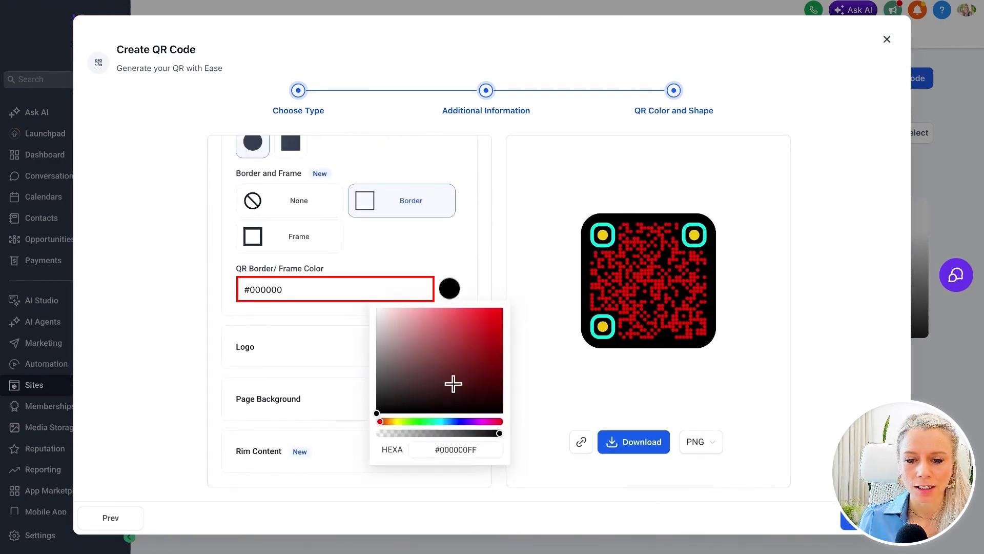
left_click_drag(421, 422, 396, 421)
left_click(464, 347)
left_click_drag(464, 347, 476, 282)
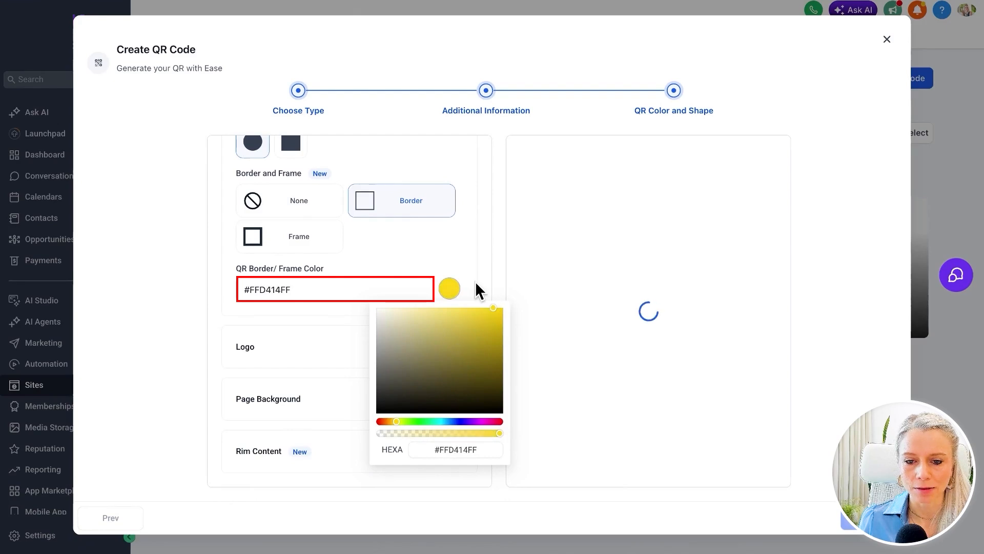
left_click(475, 285)
Add the built-in WhatsApp logo to the QR code and open the page background options
left_click(457, 346)
scroll(392, 241, "down", 6)
scroll(392, 245, "up", 2)
scroll(395, 251, "up", 1)
left_click(382, 251)
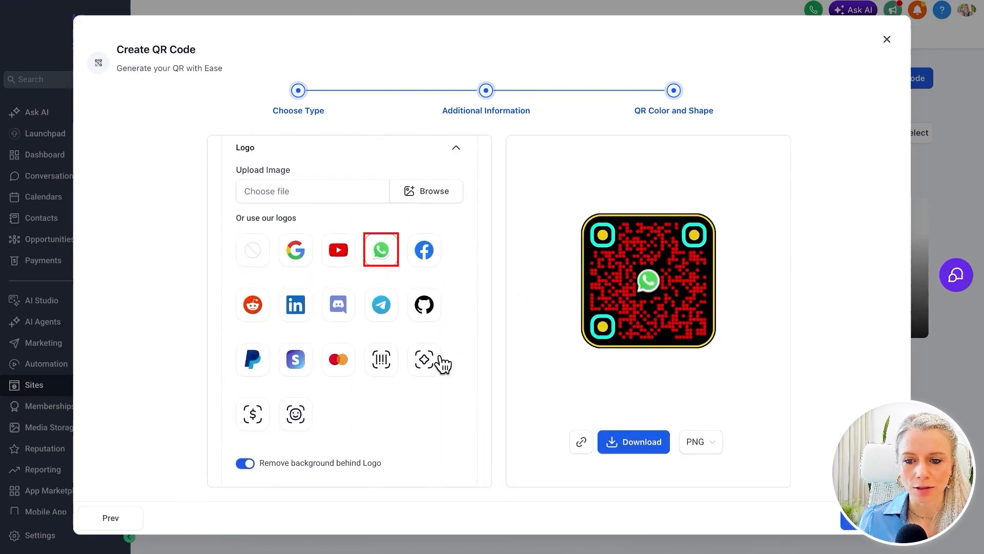
scroll(439, 363, "down", 4)
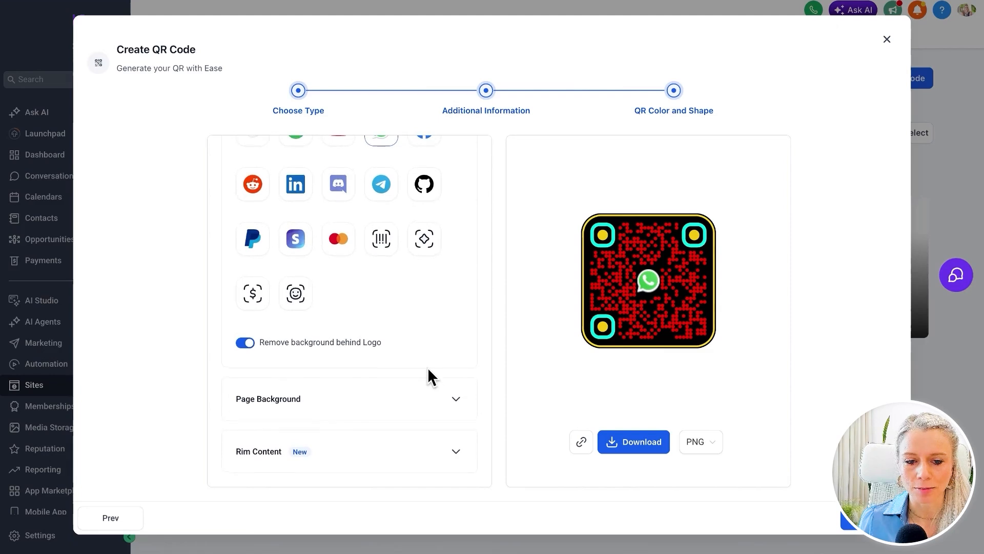
left_click(428, 398)
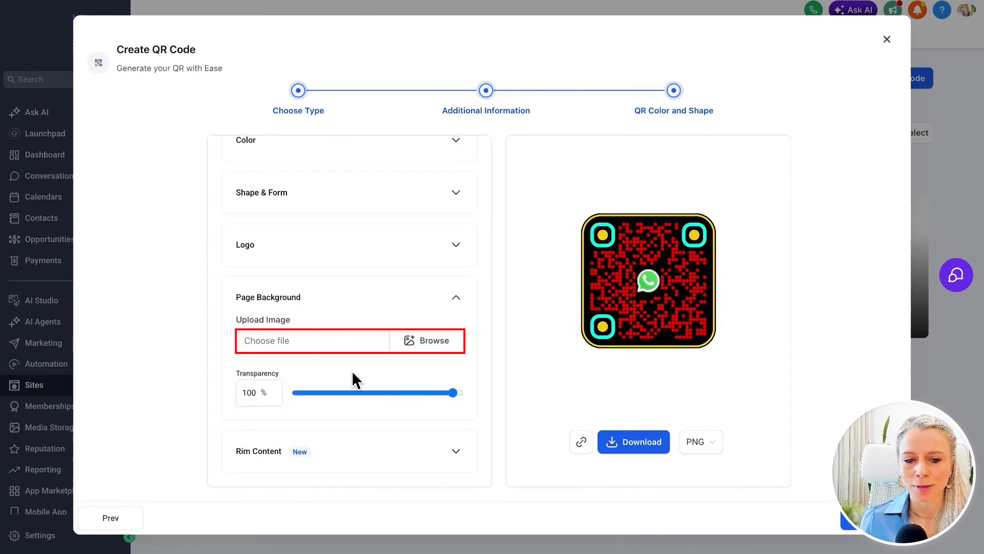
Add the rim header text "Text Us Here" in off-white, #F8F8F8FF
left_click(324, 452)
scroll(395, 435, "down", 3)
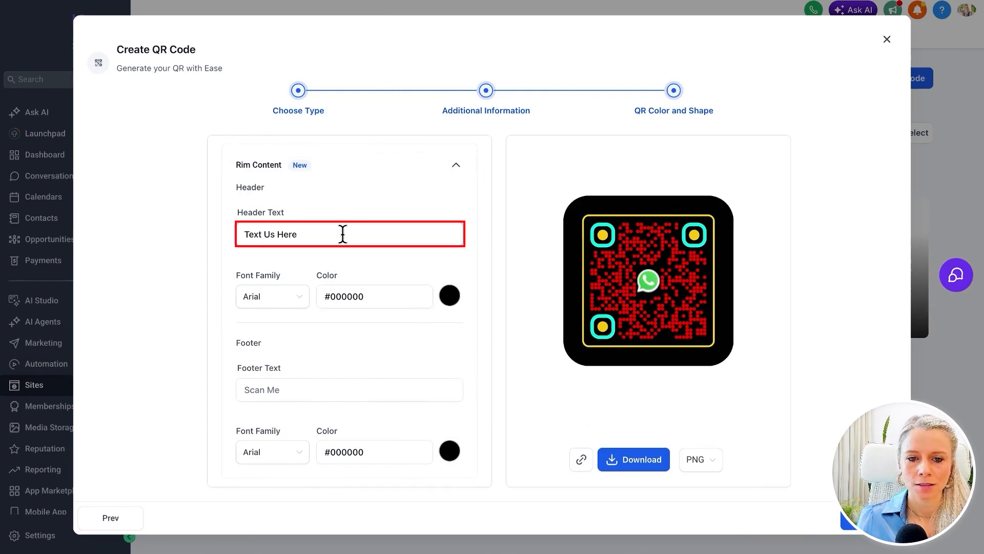
double_click(342, 234)
left_click(449, 295)
left_click_drag(388, 355, 374, 324)
left_click(462, 266)
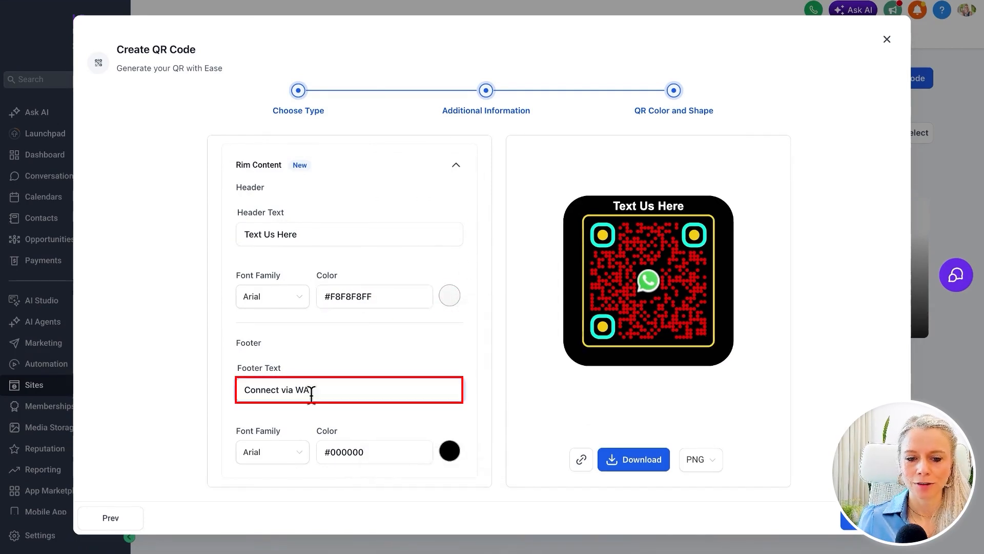
Add the rim footer text "Connect via WA" in white, #FFFFFFFF, and save the QR code
left_click(450, 450)
left_click_drag(435, 336, 373, 279)
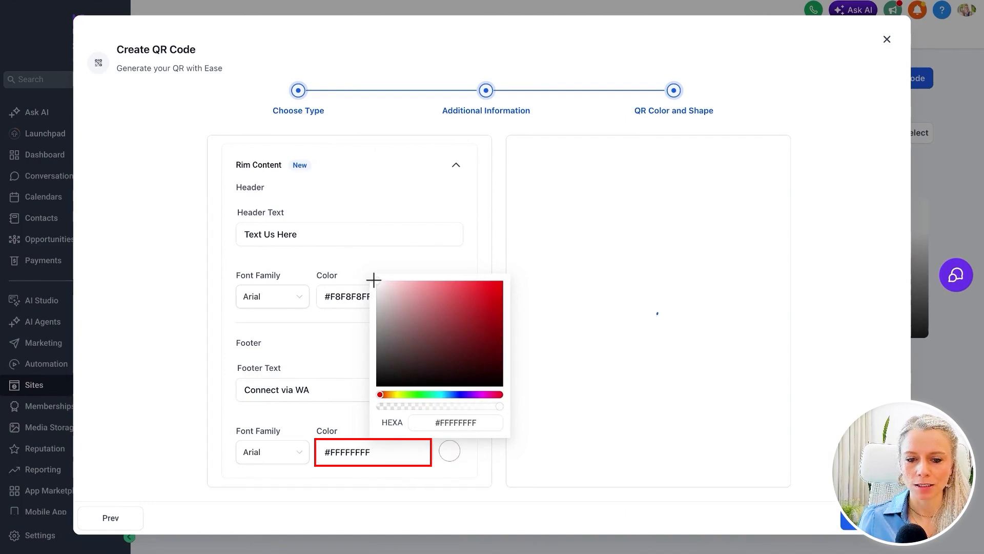
left_click(862, 518)
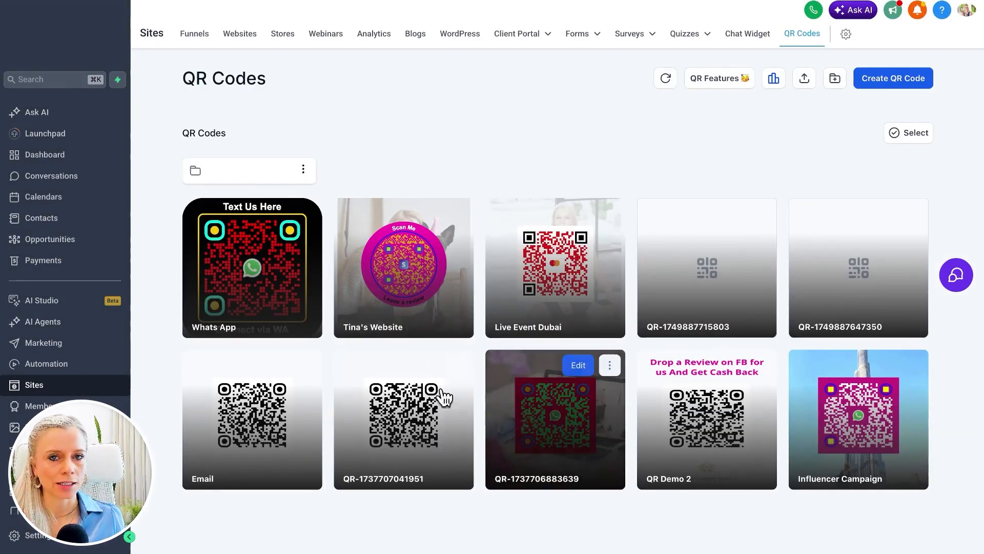
Download the saved "Whats App" QR code as a PDF
left_click(306, 213)
mouse_move(330, 307)
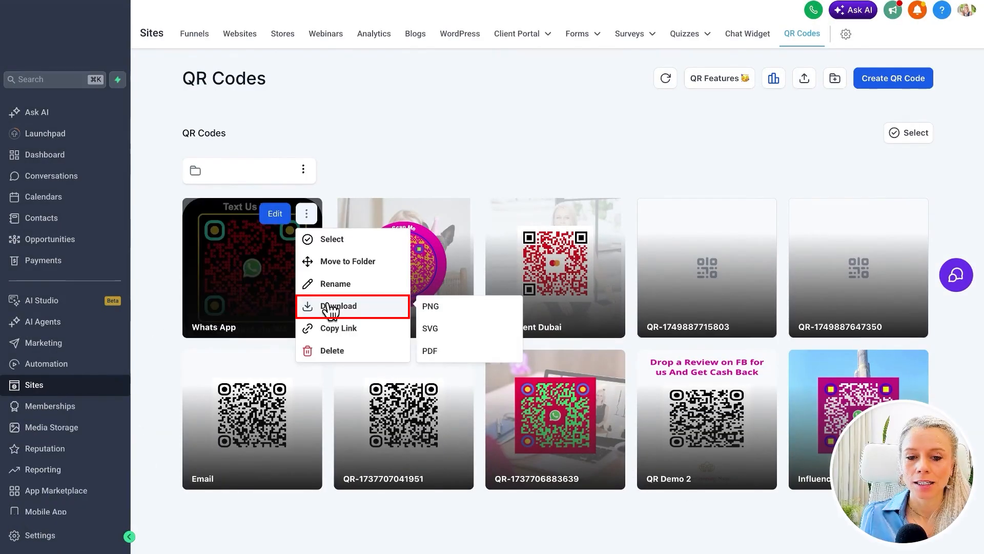
left_click(433, 350)
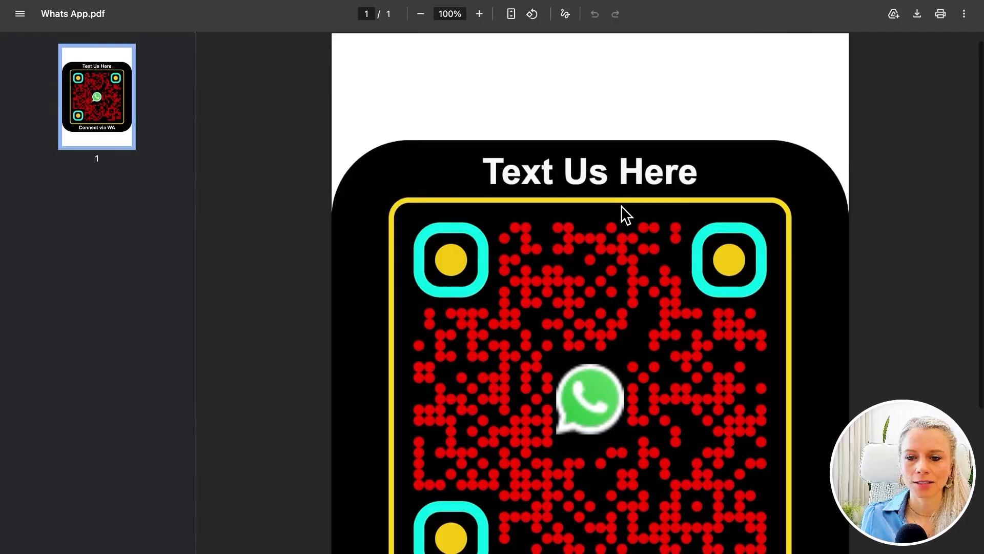
Send the prefilled product inquiry message in the WhatsApp chat on the phone
scroll(622, 205, "down", 2)
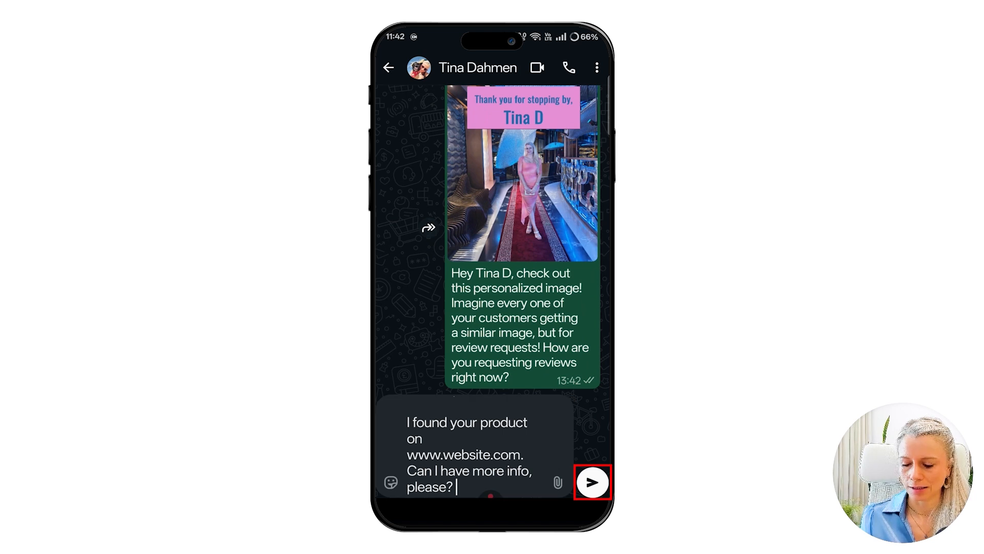
left_click(593, 482)
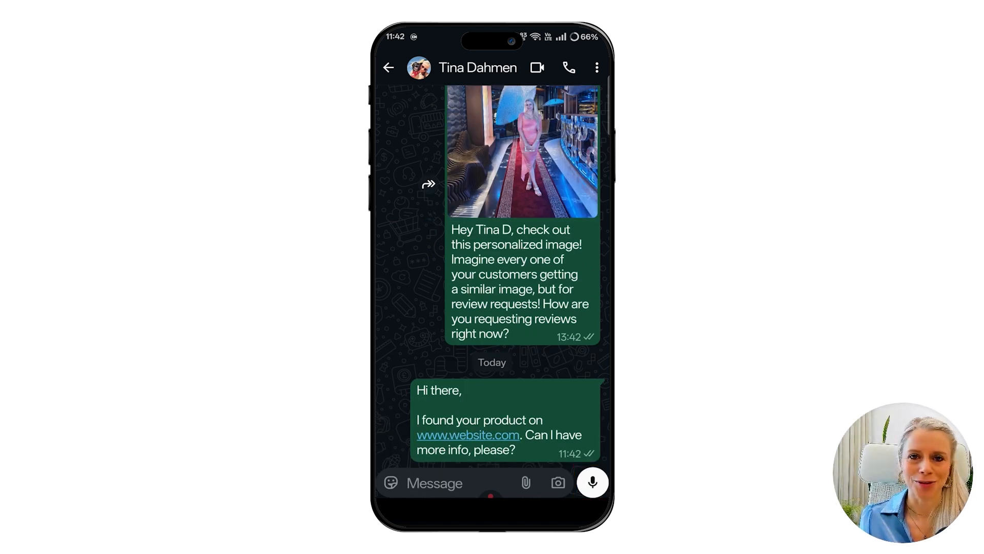